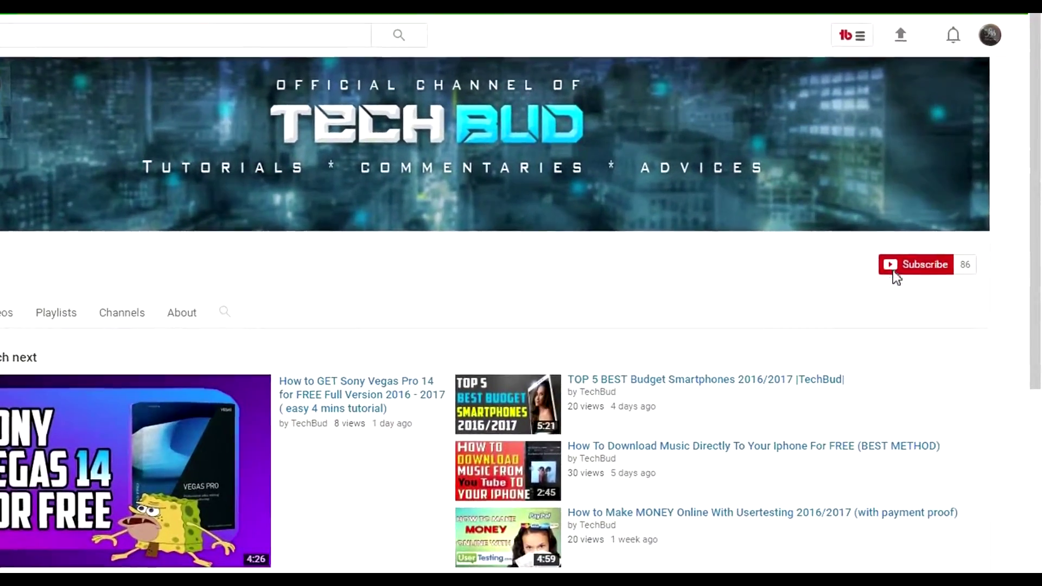
Hit the red Subscribe button on the TechBud YouTube channel page
{"action": "left_click", "coordinate": [930, 272]}
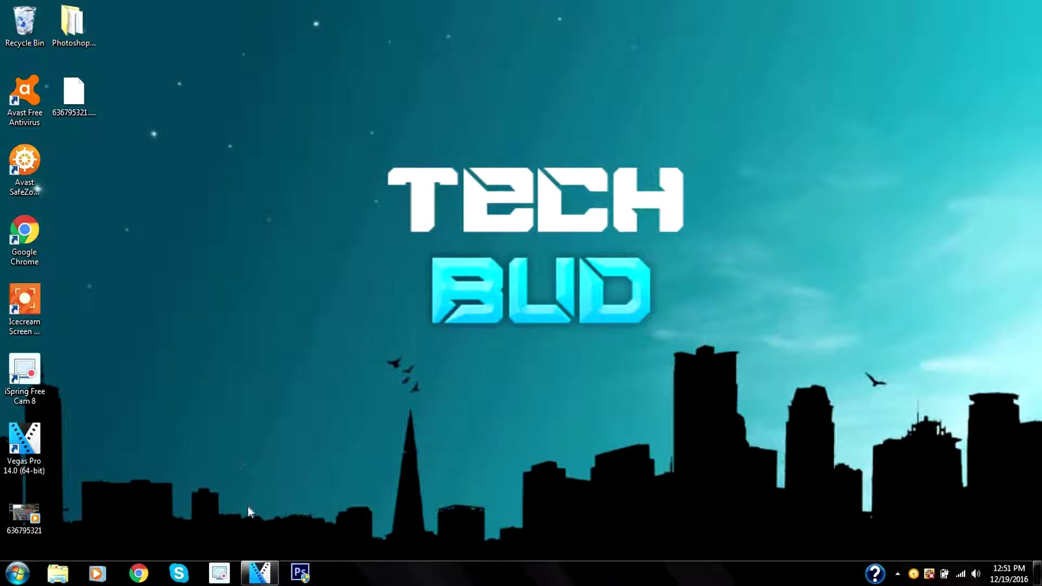
Add the 636795321 highway clip to the maximized VEGAS timeline, aligned at 00:00
{"action": "left_click", "coordinate": [259, 572]}
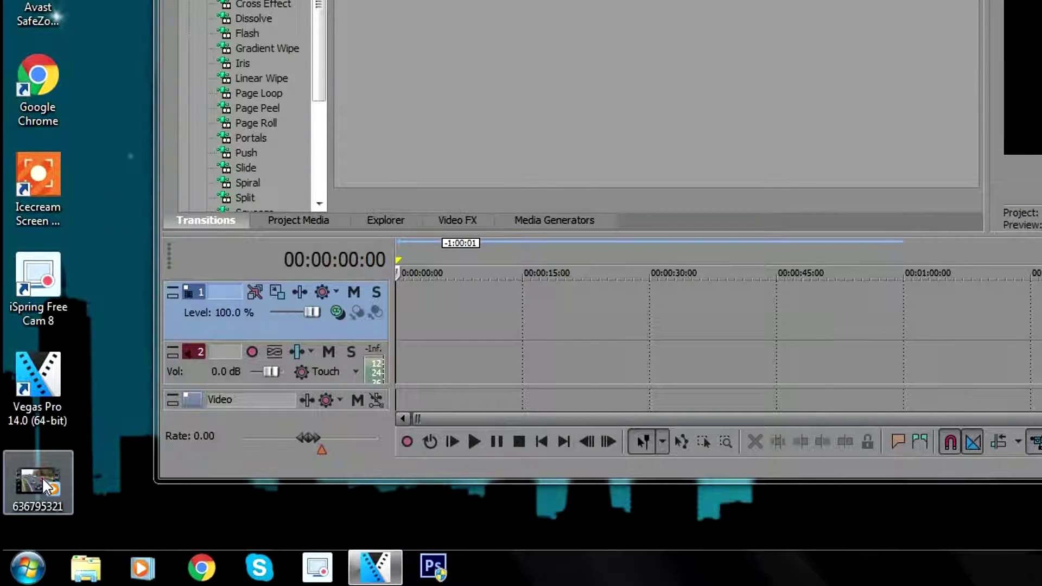
{"action": "left_click_drag", "start_coordinate": [43, 486], "coordinate": [405, 312]}
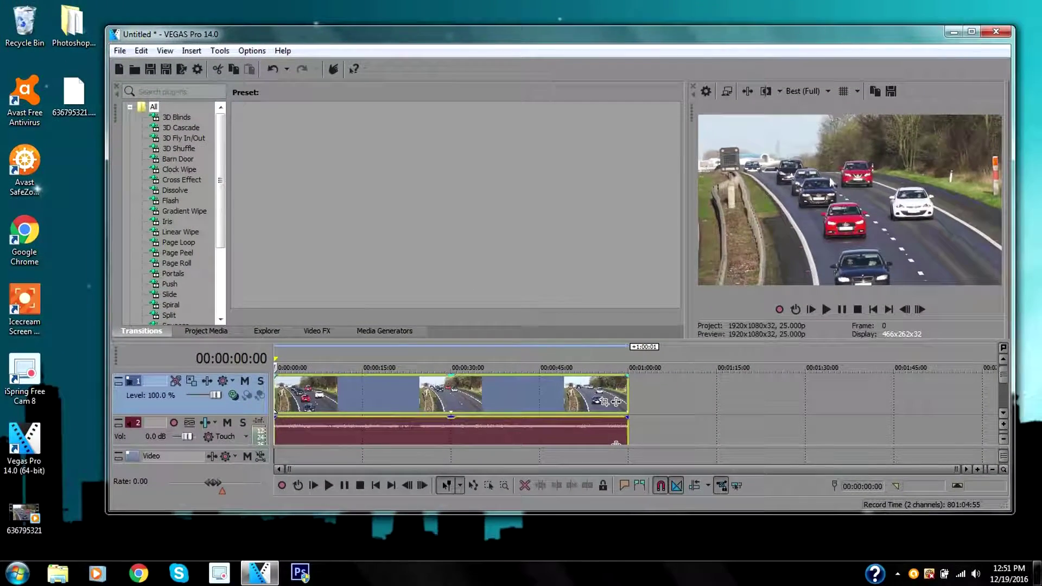
{"action": "left_click", "coordinate": [974, 31]}
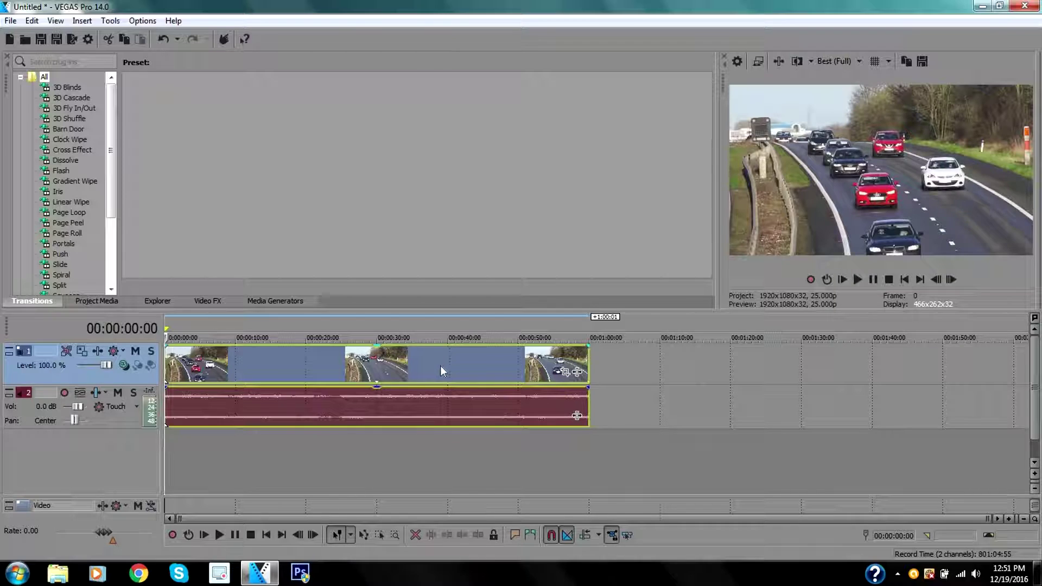
{"action": "left_click_drag", "start_coordinate": [440, 366], "coordinate": [484, 360]}
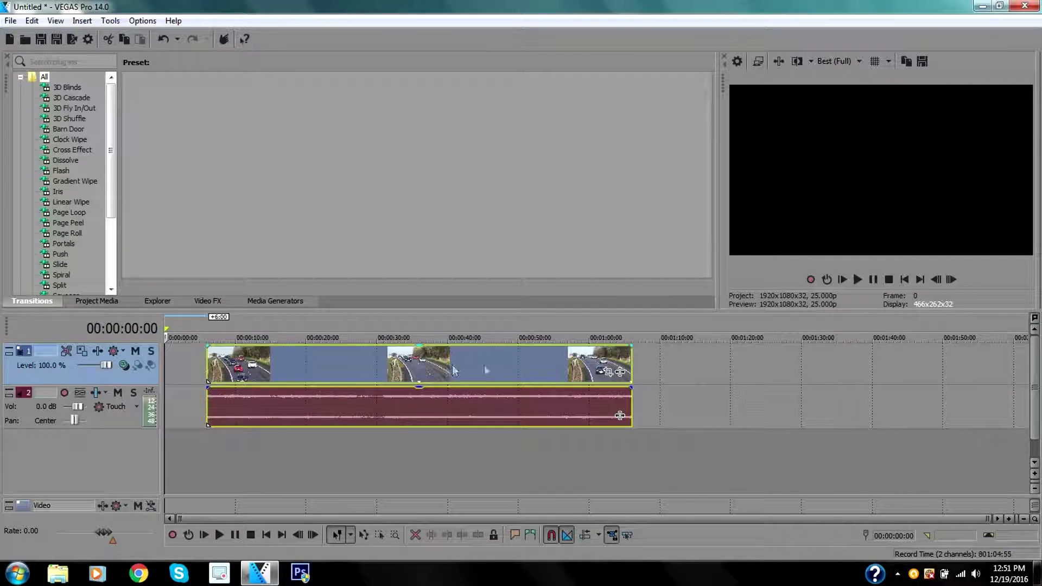
{"action": "left_click_drag", "start_coordinate": [455, 371], "coordinate": [395, 380]}
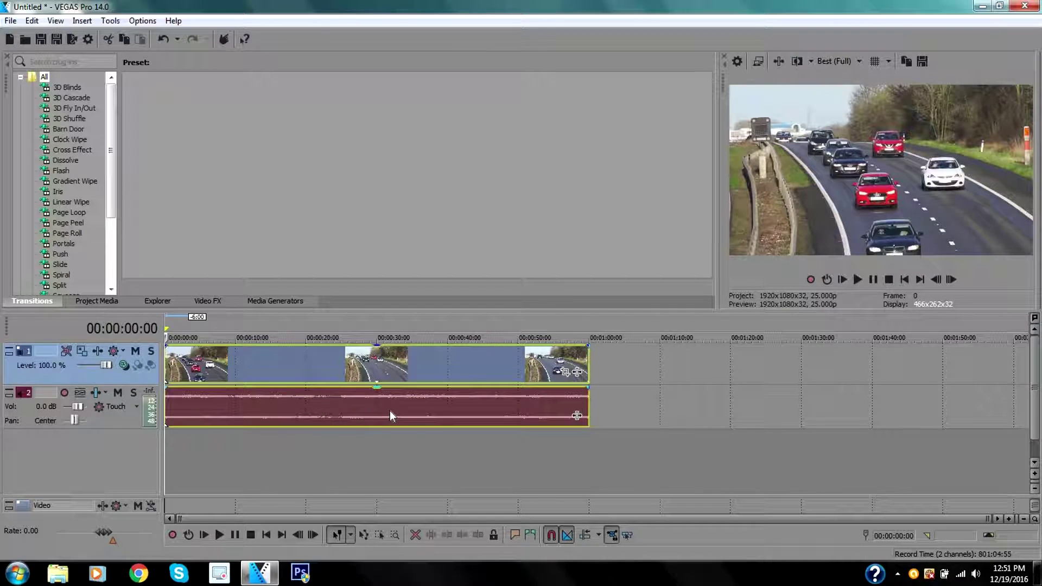
Ungroup the highway clip's audio from its video with Ctrl+U, keeping both aligned
{"action": "left_click", "coordinate": [390, 411]}
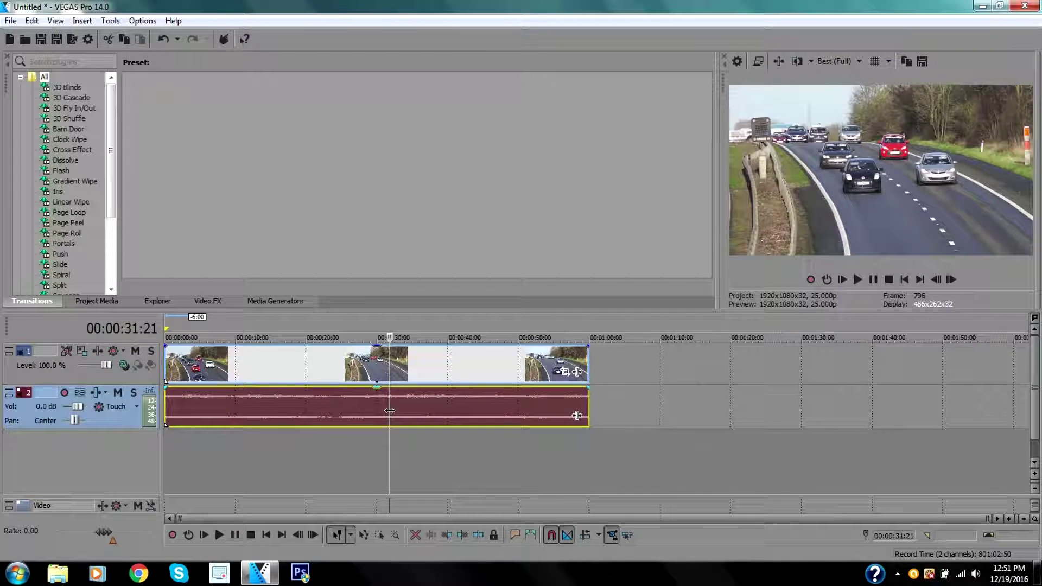
{"action": "key", "text": "ctrl+u"}
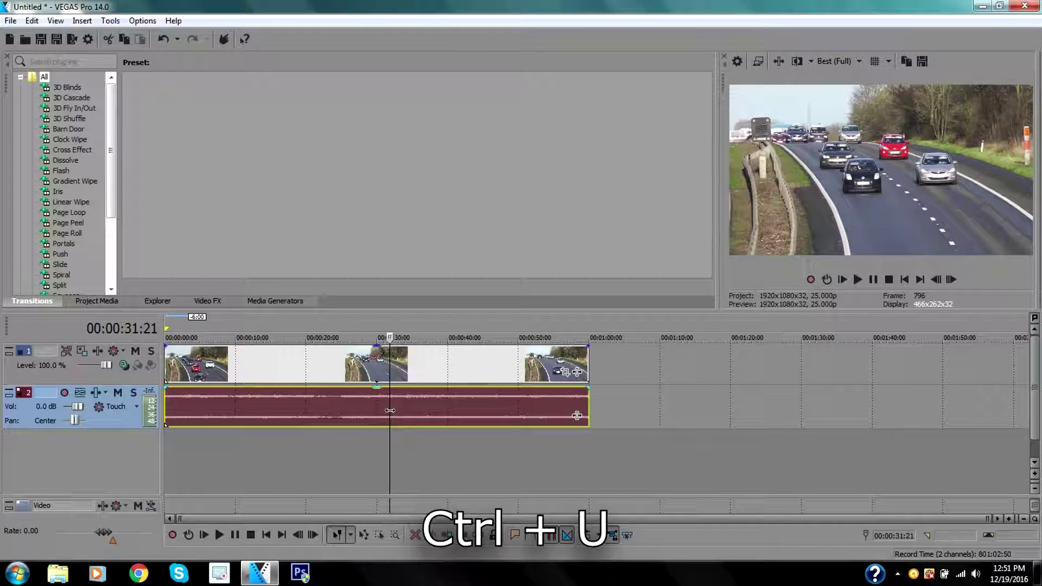
{"action": "left_click_drag", "start_coordinate": [416, 406], "coordinate": [431, 405]}
{"action": "left_click_drag", "start_coordinate": [530, 403], "coordinate": [787, 398]}
{"action": "left_click_drag", "start_coordinate": [708, 408], "coordinate": [376, 409]}
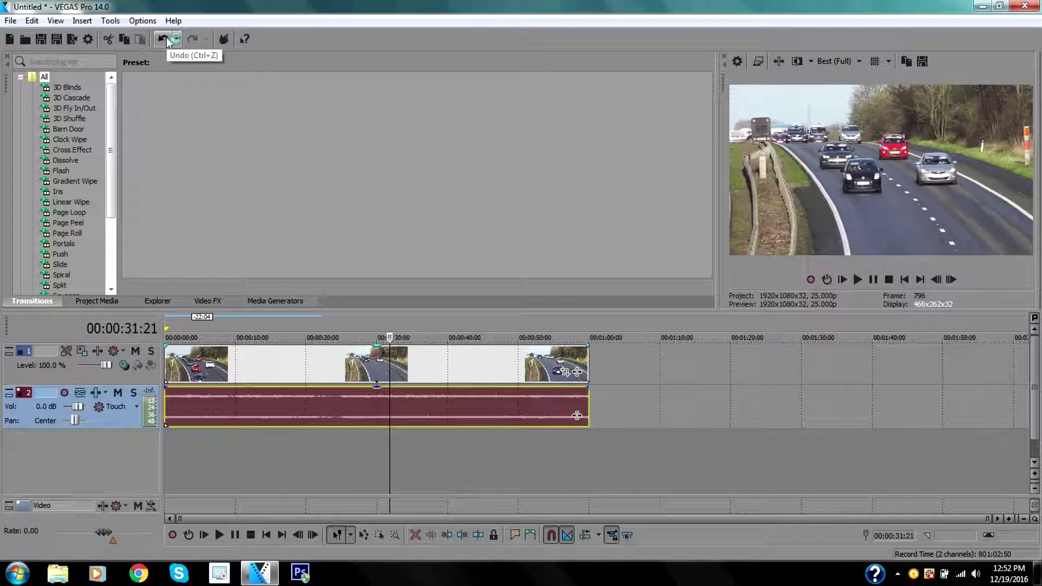
{"action": "key", "text": "ctrl+z"}
{"action": "key", "text": "ctrl+z"}
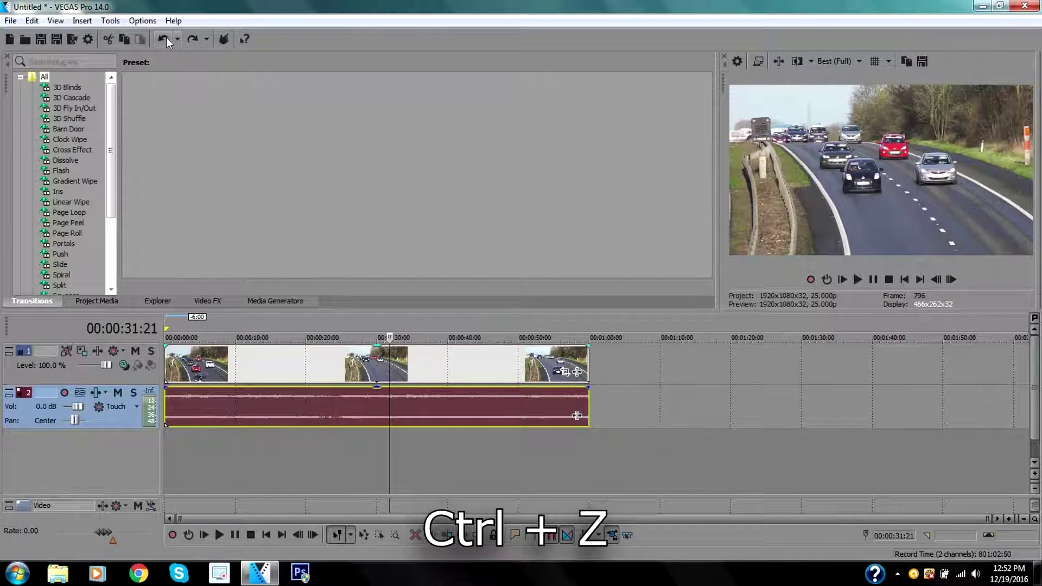
{"action": "key", "text": "ctrl+z"}
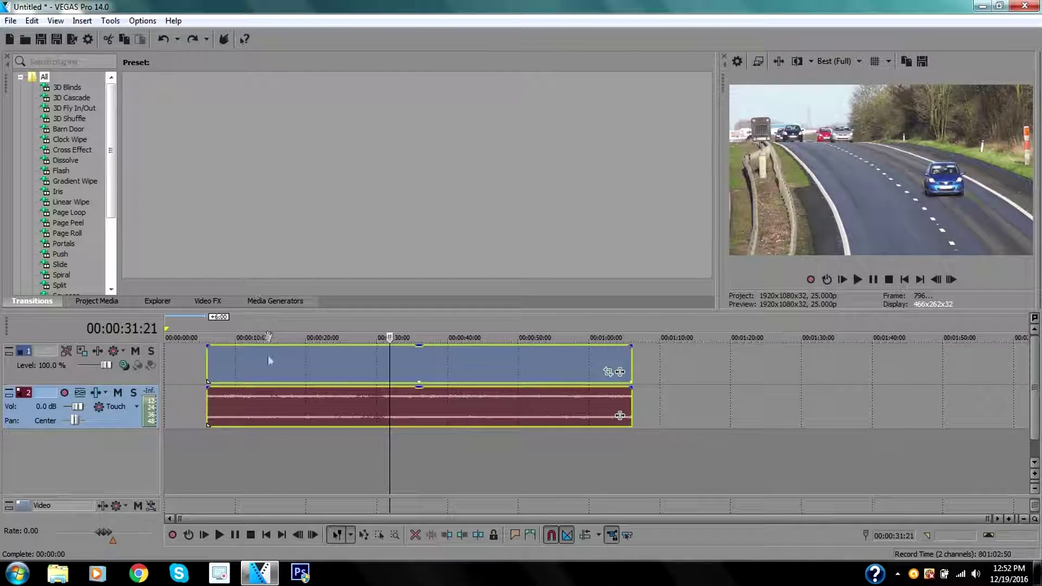
{"action": "left_click_drag", "start_coordinate": [270, 359], "coordinate": [190, 363]}
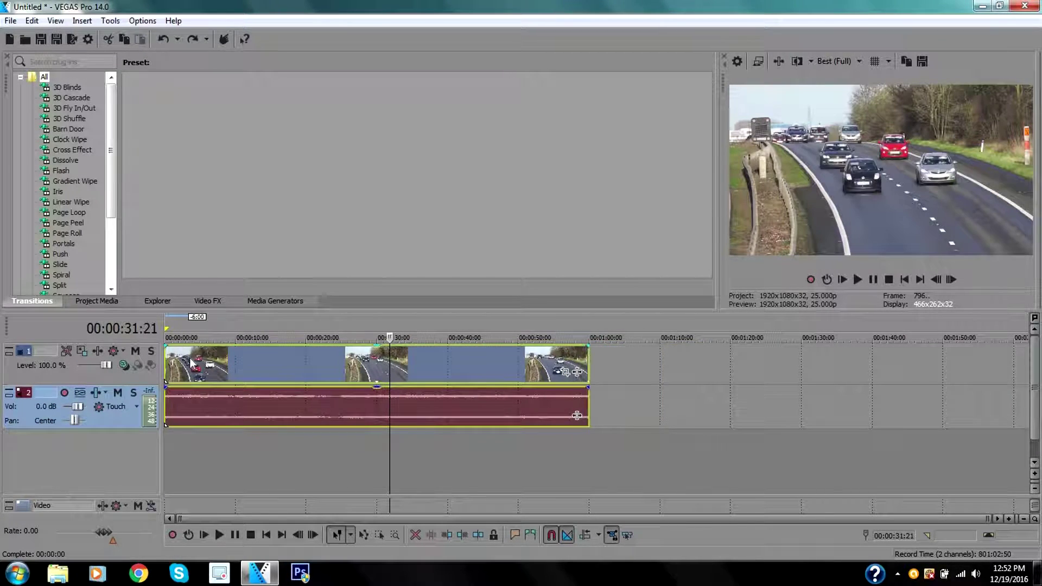
Delete the clip's original audio event from the audio track
{"action": "left_click", "coordinate": [226, 404]}
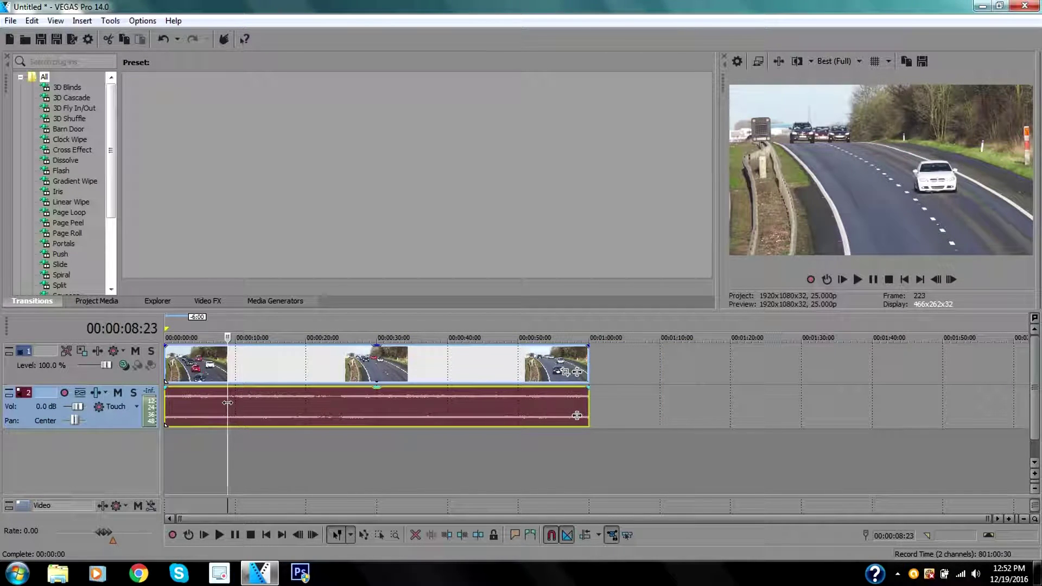
{"action": "right_click", "coordinate": [296, 403]}
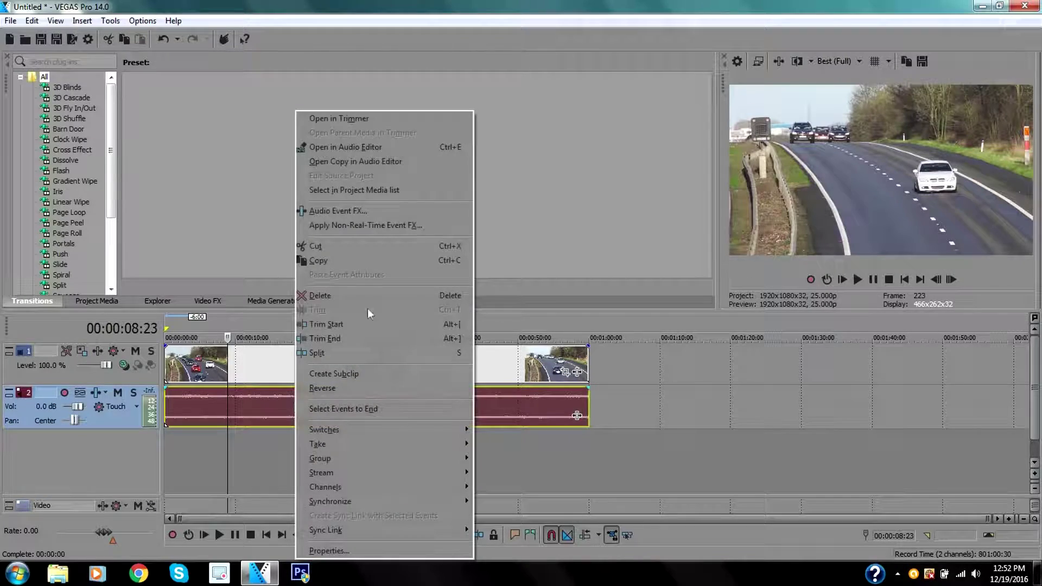
{"action": "left_click", "coordinate": [393, 294]}
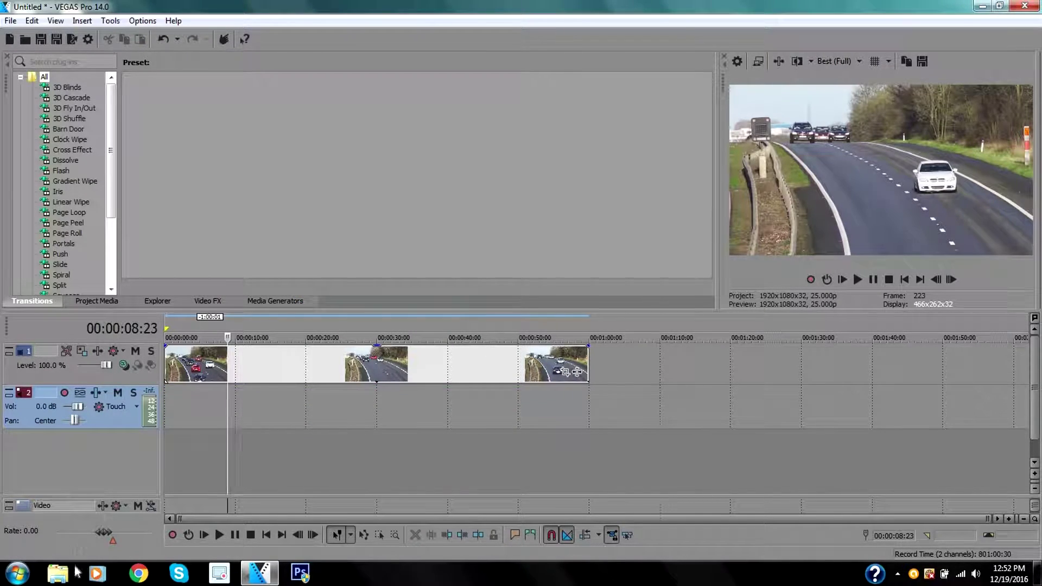
Drag 'A Himitsu - Adventures' from the Music library onto the audio track, then close Explorer
{"action": "left_click", "coordinate": [58, 573]}
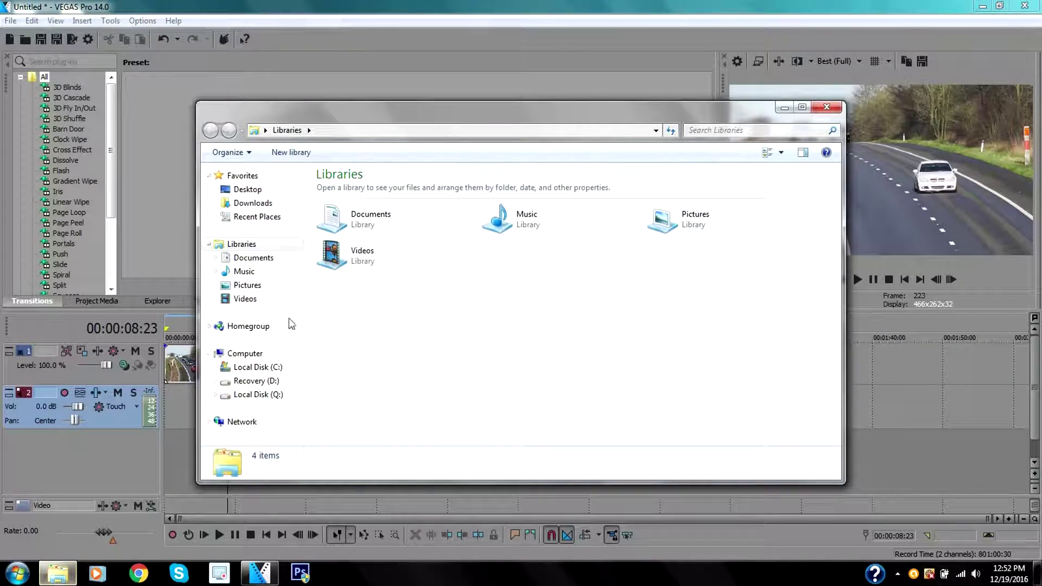
{"action": "left_click", "coordinate": [244, 272]}
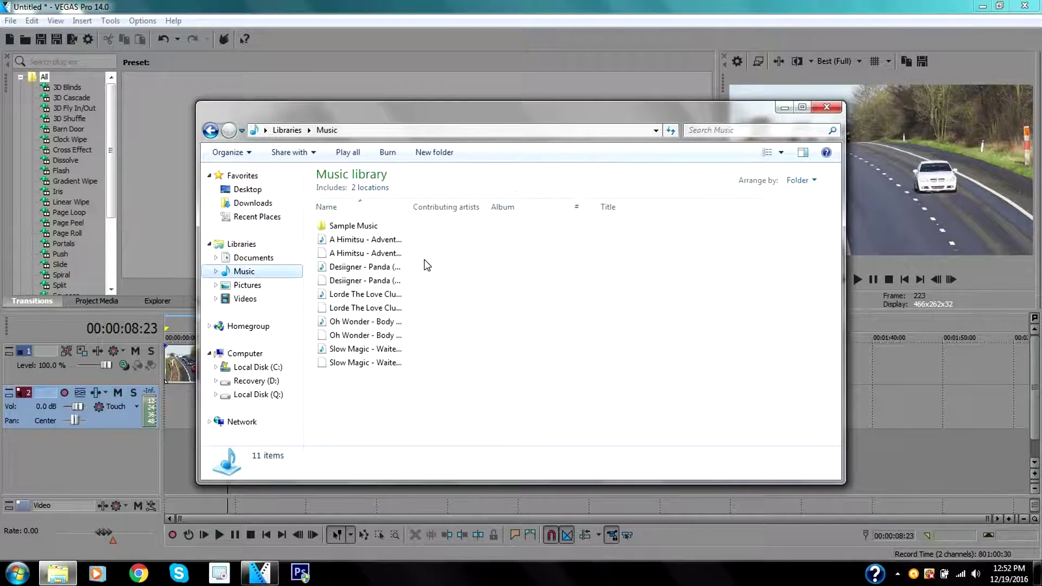
{"action": "left_click_drag", "start_coordinate": [380, 239], "coordinate": [169, 417]}
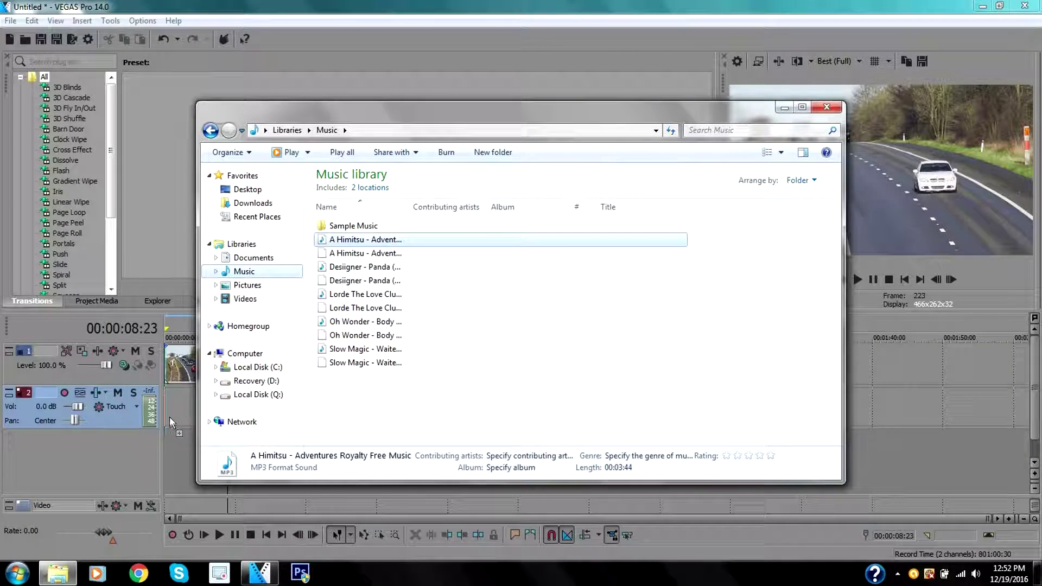
{"action": "left_click", "coordinate": [832, 110]}
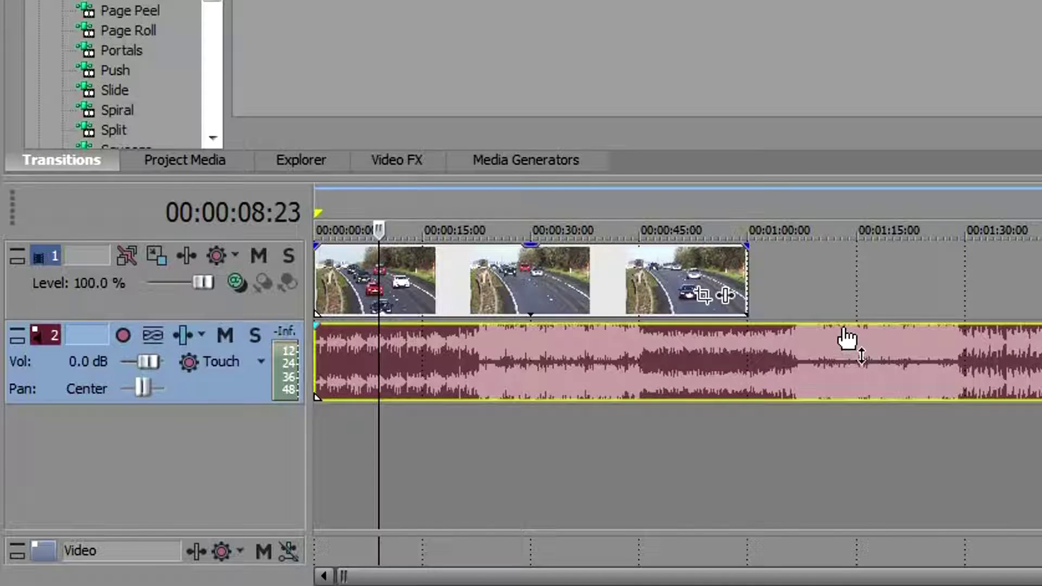
Drag the music event's gain line down to about -14.1 dB
{"action": "mouse_move", "coordinate": [847, 338]}
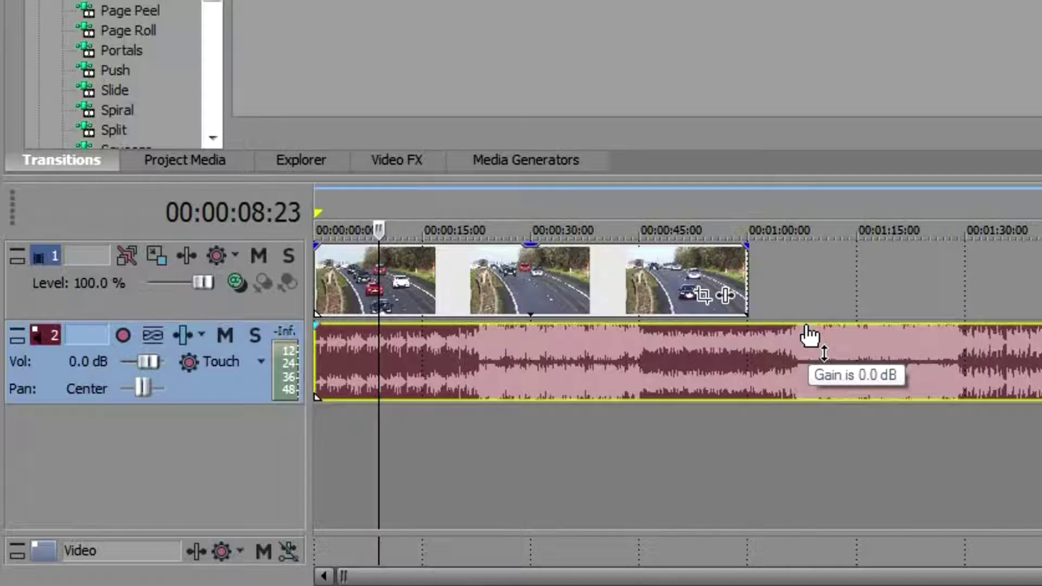
{"action": "left_click_drag", "start_coordinate": [809, 333], "coordinate": [810, 395]}
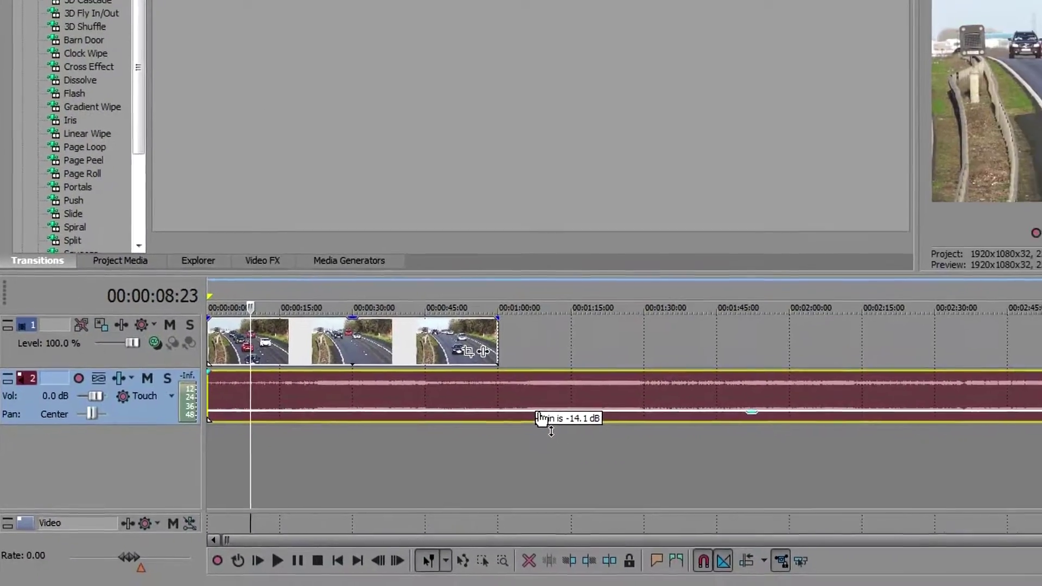
{"action": "left_click_drag", "start_coordinate": [541, 418], "coordinate": [541, 419]}
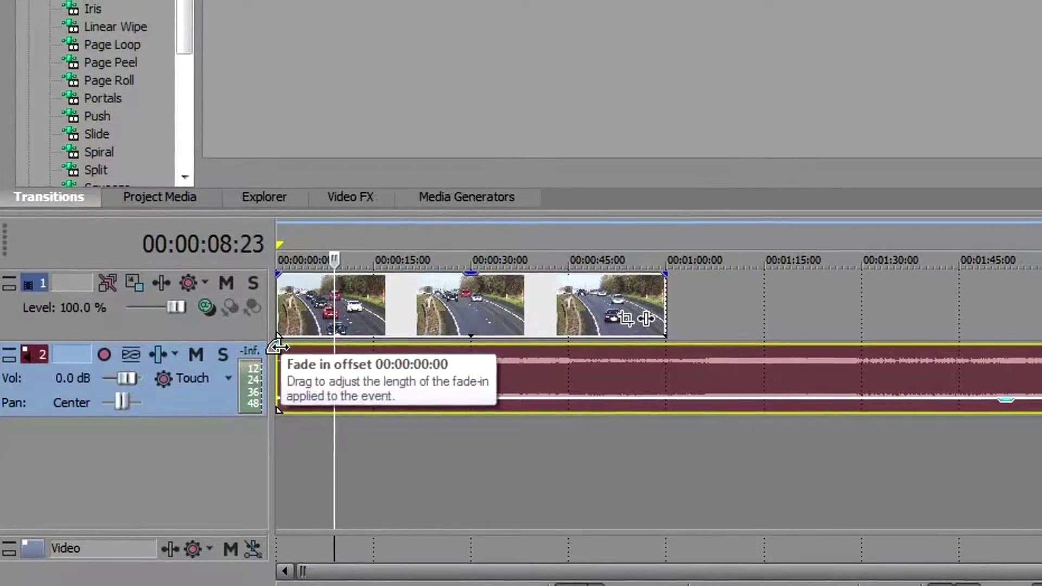
Give the music a fade-in of about 1:18 and trim its end to the video's end
{"action": "left_click_drag", "start_coordinate": [277, 346], "coordinate": [343, 350]}
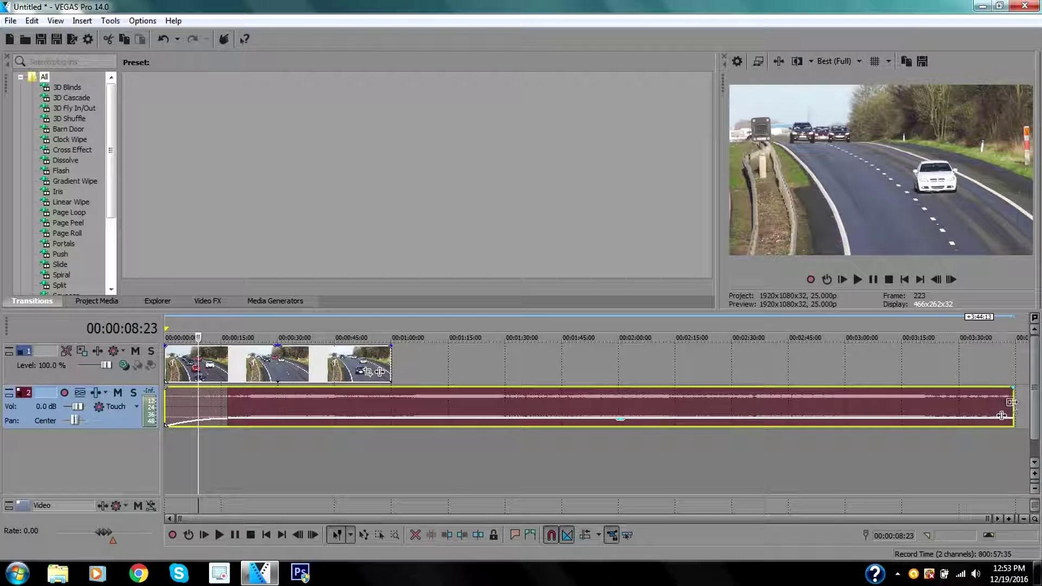
{"action": "left_click_drag", "start_coordinate": [1008, 402], "coordinate": [392, 404]}
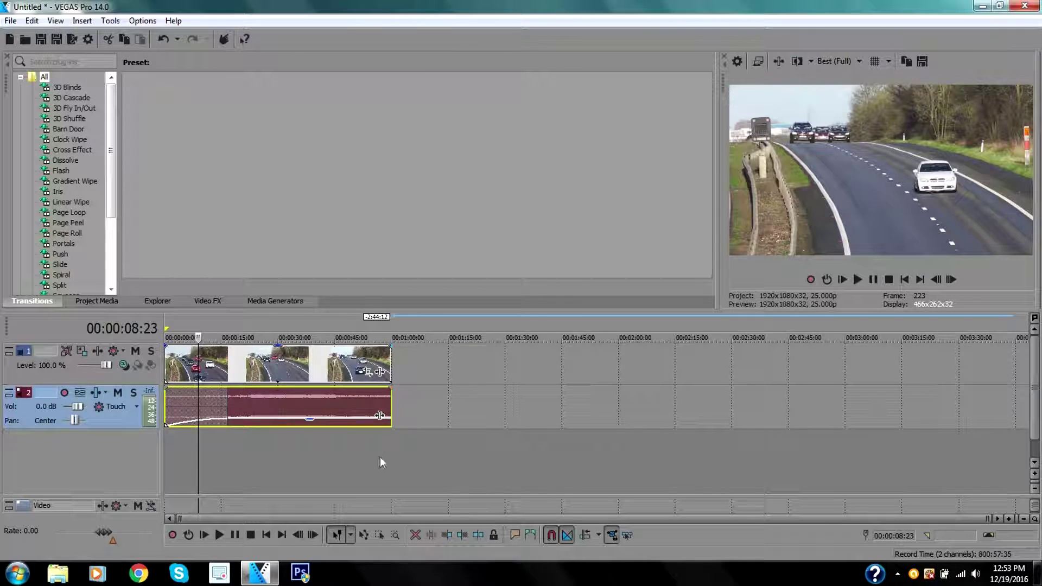
{"action": "left_click", "coordinate": [203, 358]}
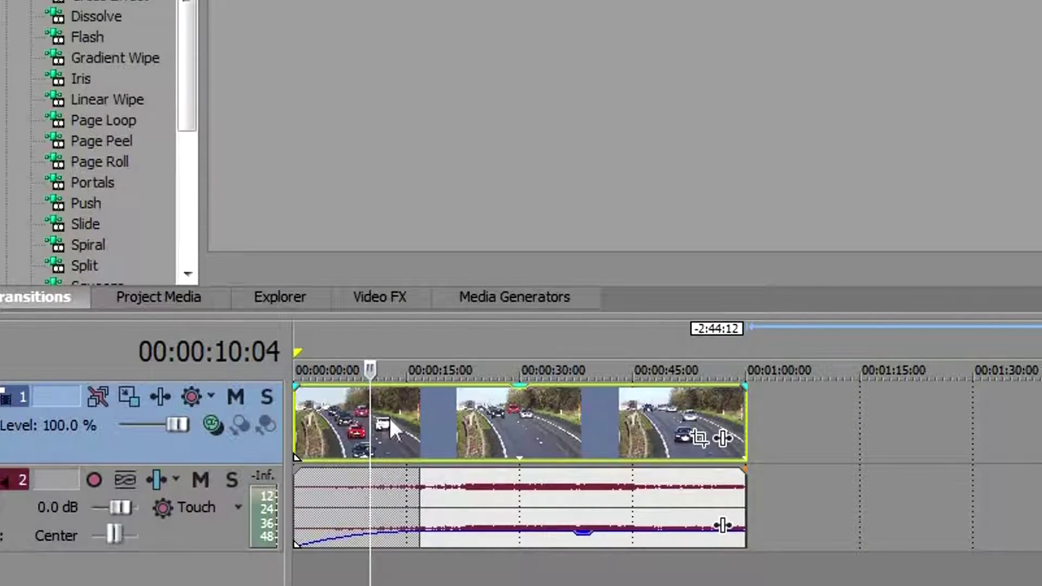
Split out and delete the footage between 11:13 and 16:18, then trim the music to match
{"action": "left_click", "coordinate": [390, 418]}
{"action": "left_click", "coordinate": [335, 431]}
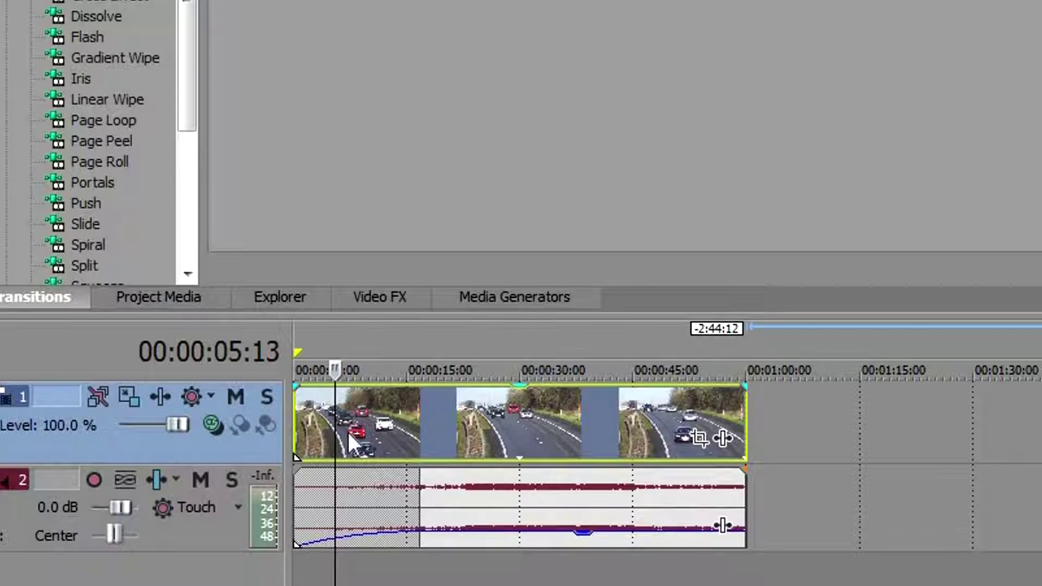
{"action": "left_click", "coordinate": [380, 428]}
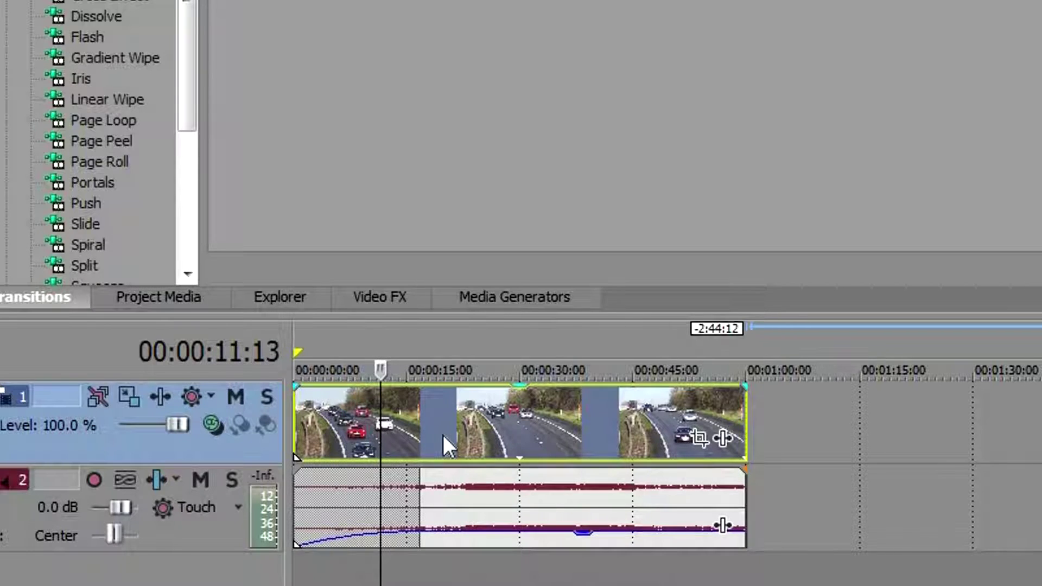
{"action": "key", "text": "s"}
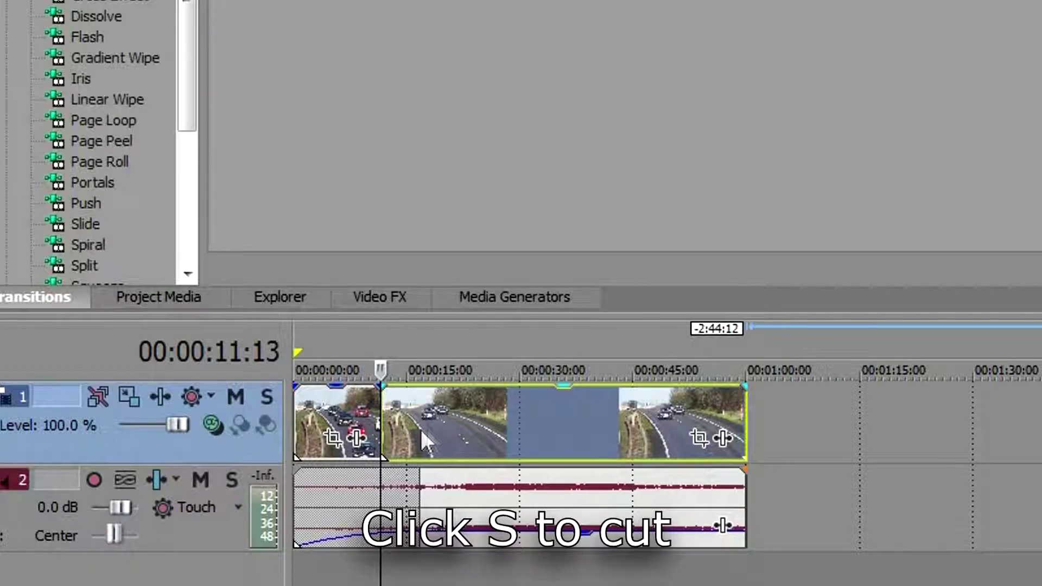
{"action": "left_click", "coordinate": [419, 429]}
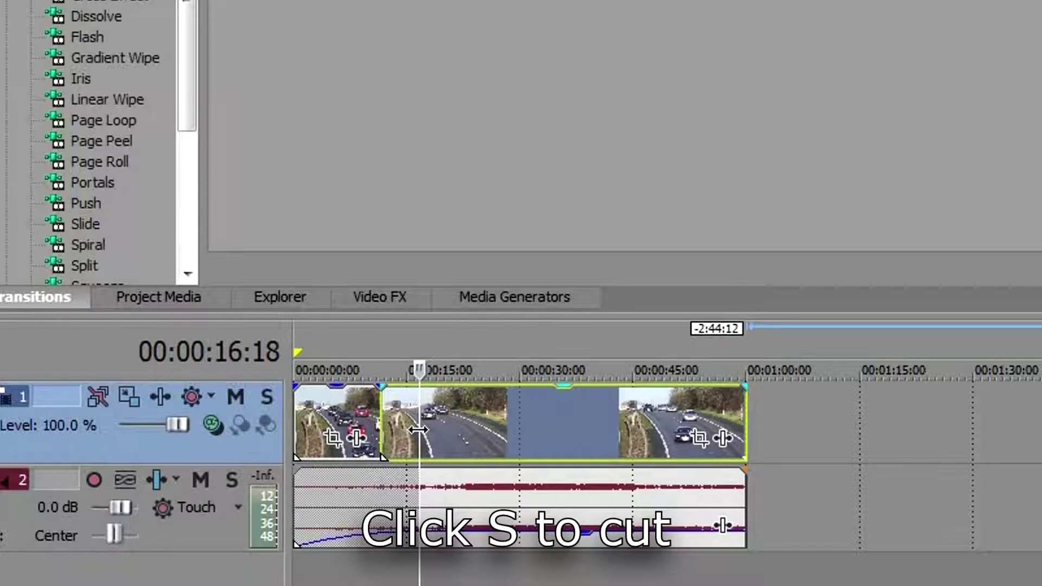
{"action": "key", "text": "s"}
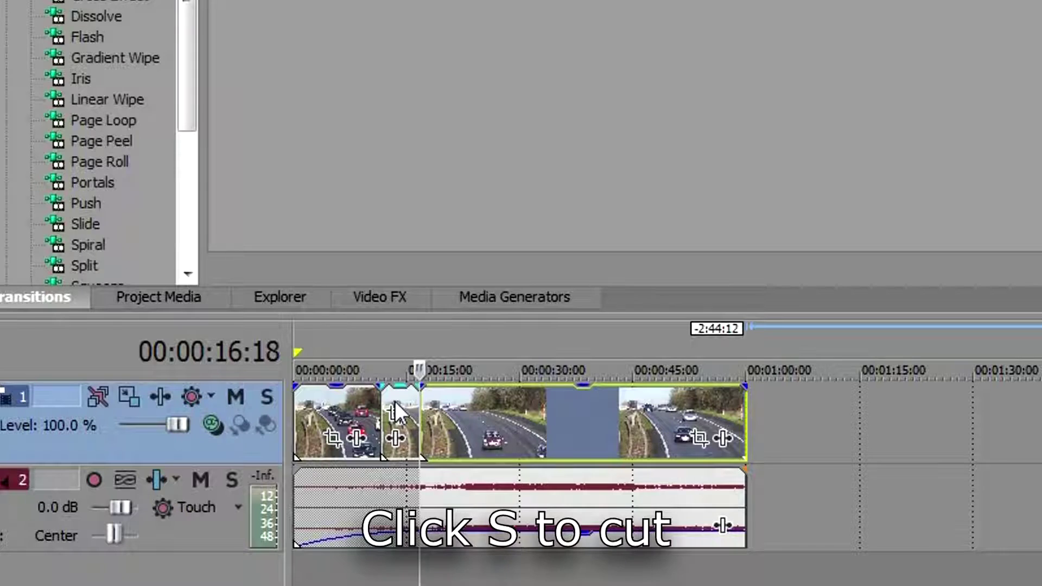
{"action": "right_click", "coordinate": [398, 400]}
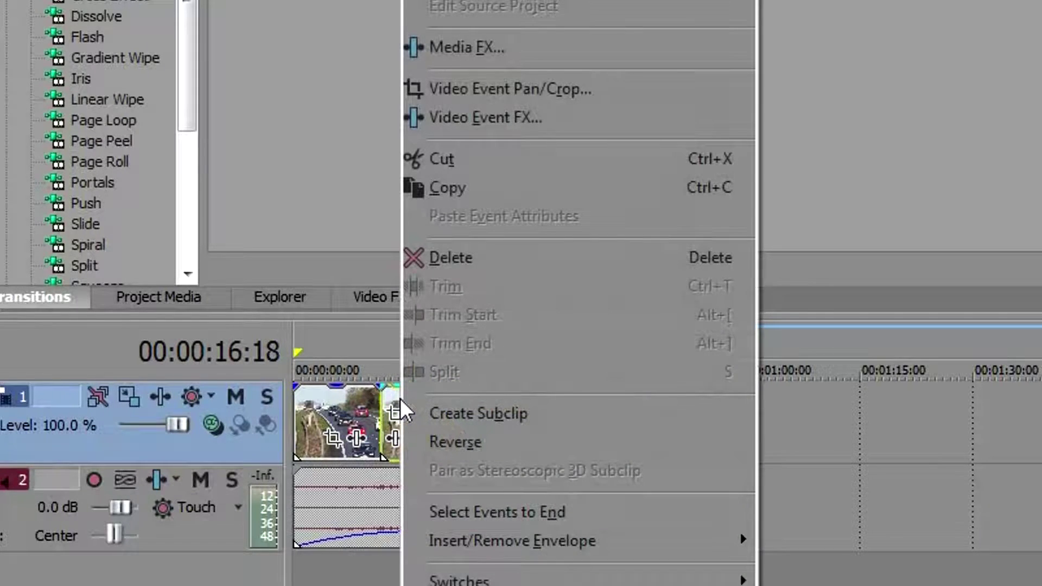
{"action": "left_click", "coordinate": [520, 252]}
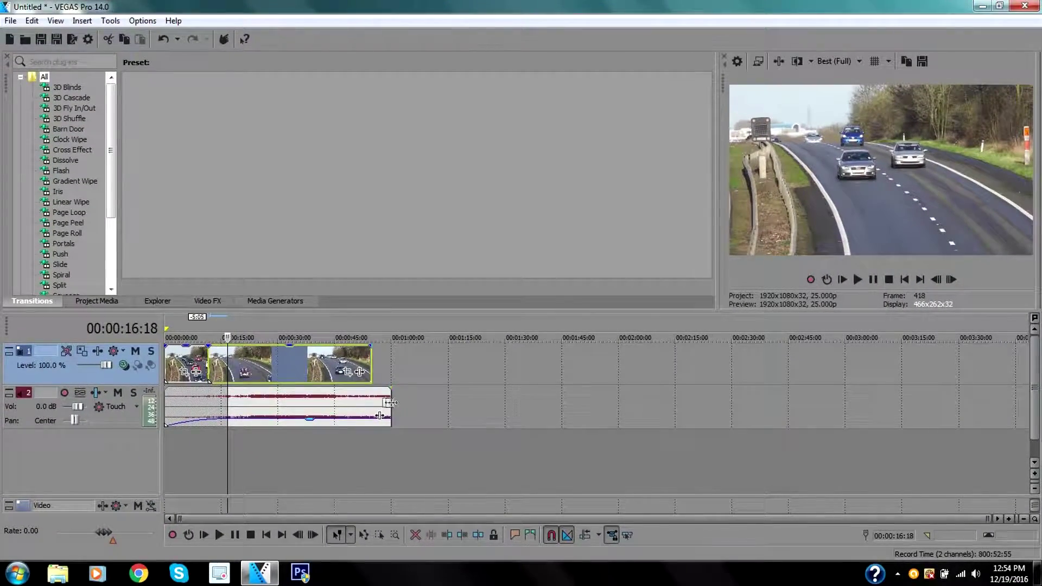
{"action": "left_click_drag", "start_coordinate": [389, 403], "coordinate": [377, 404]}
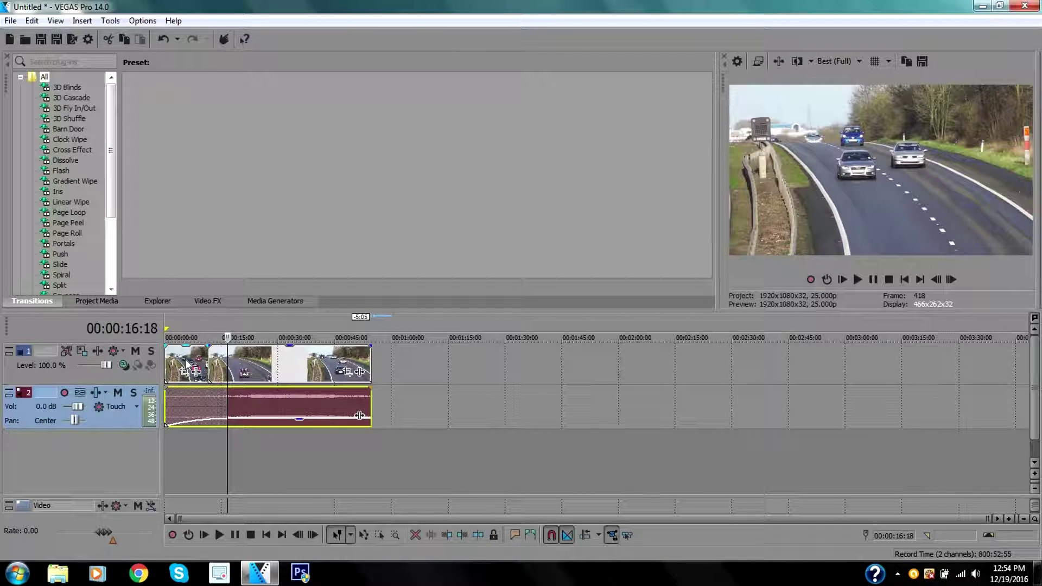
Select all video segments plus the music and slide them to start at 9:07
{"action": "left_click", "coordinate": [186, 363]}
{"action": "mouse_move", "coordinate": [228, 362]}
{"action": "left_mouse_down"}
{"action": "mouse_move", "coordinate": [270, 362]}
{"action": "mouse_move", "coordinate": [203, 358]}
{"action": "mouse_move", "coordinate": [234, 358]}
{"action": "left_mouse_up"}
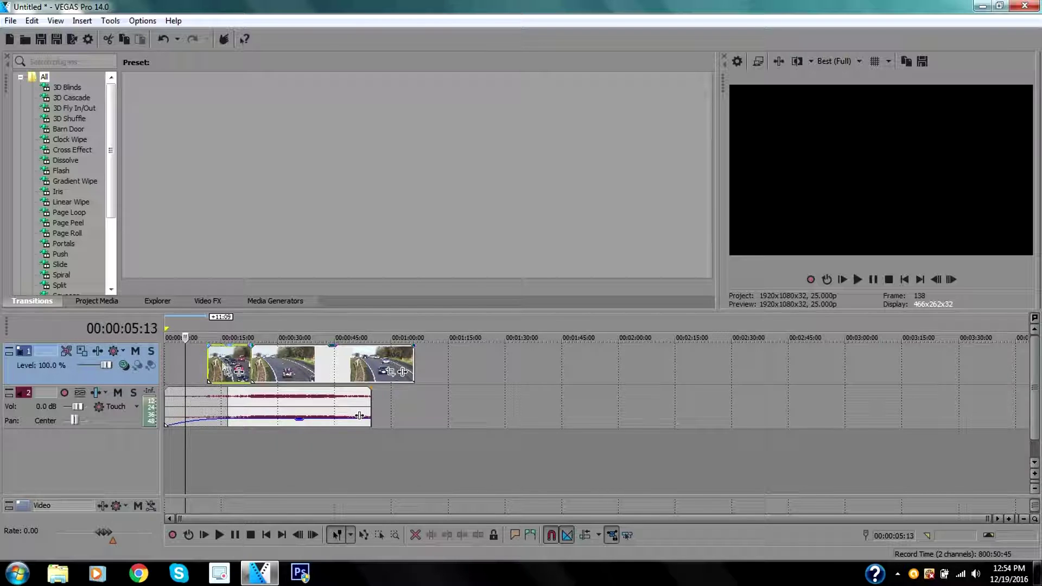
{"action": "left_click_drag", "start_coordinate": [211, 366], "coordinate": [164, 366]}
{"action": "left_click_drag", "start_coordinate": [261, 371], "coordinate": [203, 360]}
{"action": "left_click", "coordinate": [200, 359]}
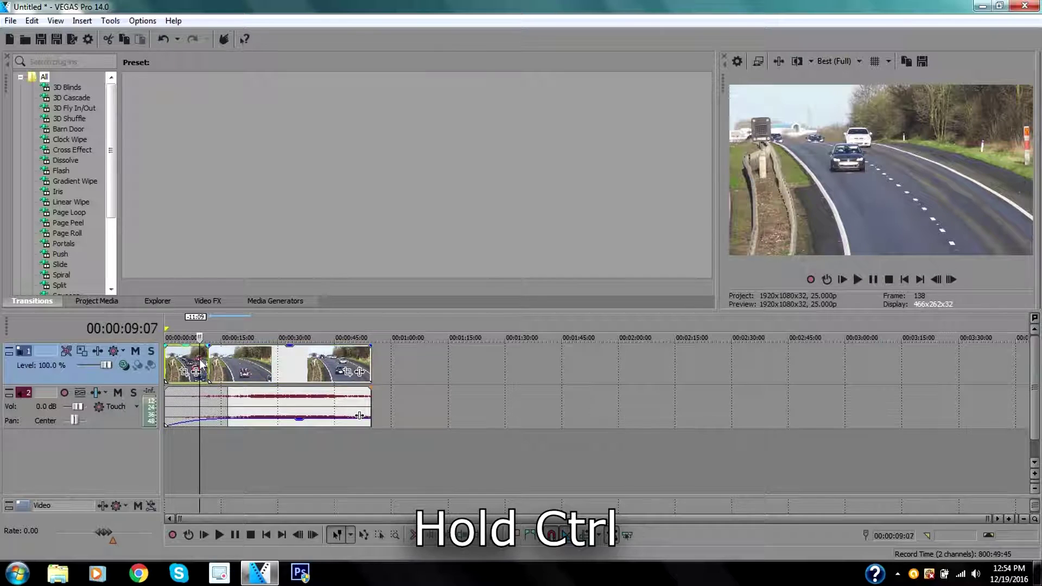
{"action": "left_click", "coordinate": [238, 365], "text": "ctrl"}
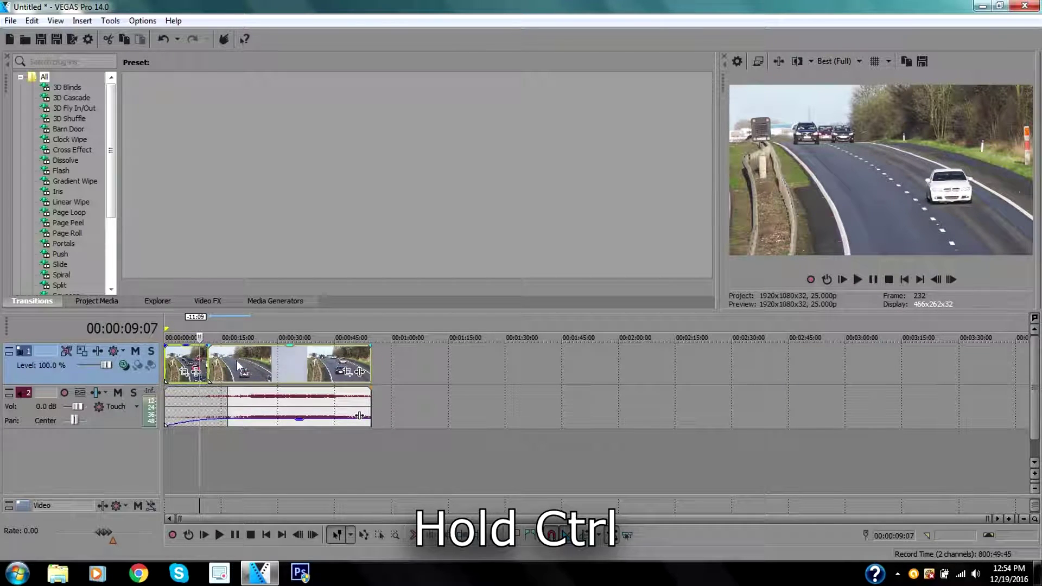
{"action": "left_click", "coordinate": [215, 406], "text": "ctrl"}
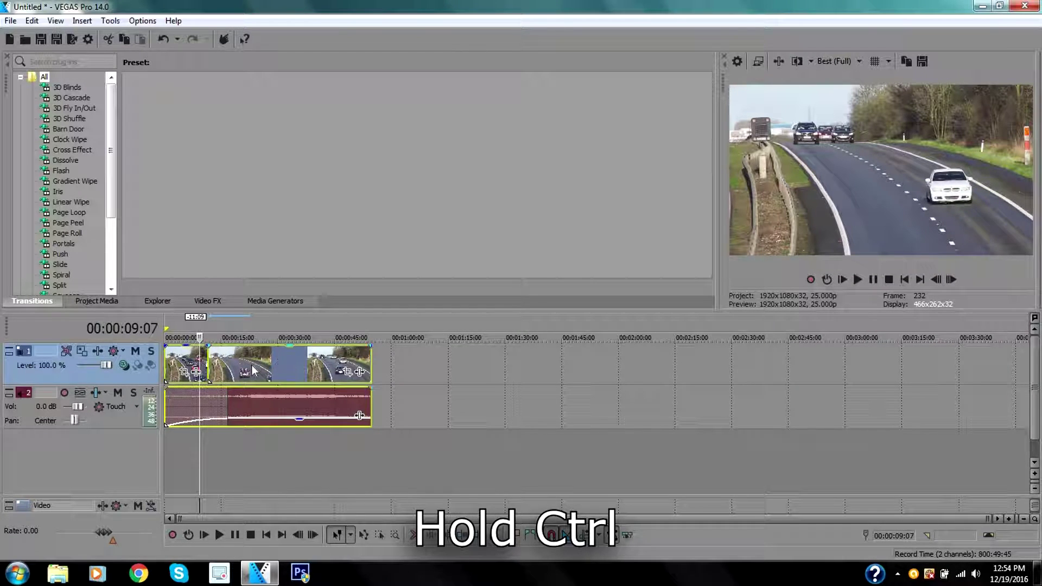
{"action": "left_click_drag", "start_coordinate": [252, 368], "coordinate": [284, 376]}
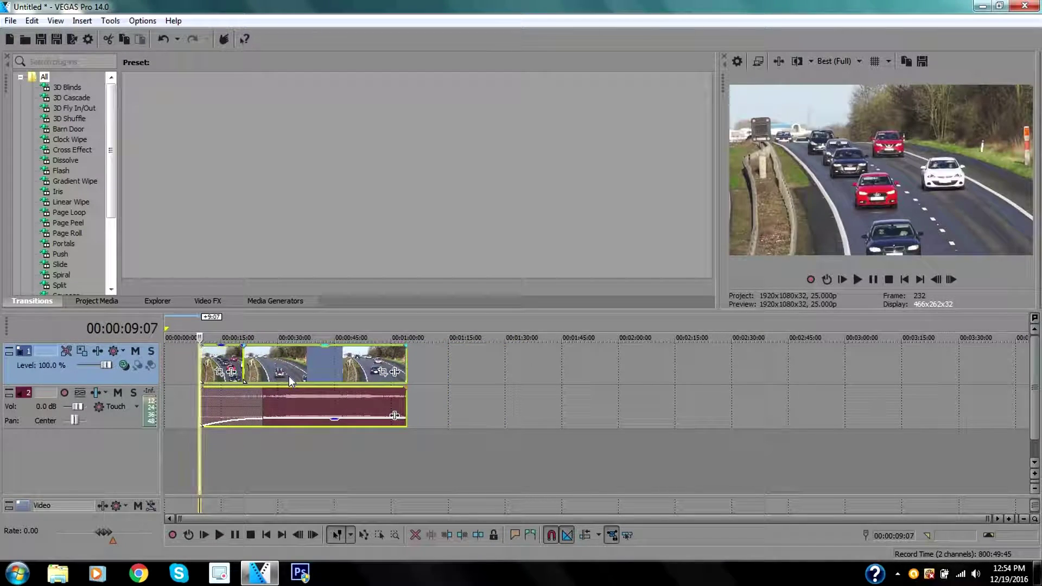
Insert a text media event on the video track reading 'Albany NY Highway'
{"action": "right_click", "coordinate": [167, 371]}
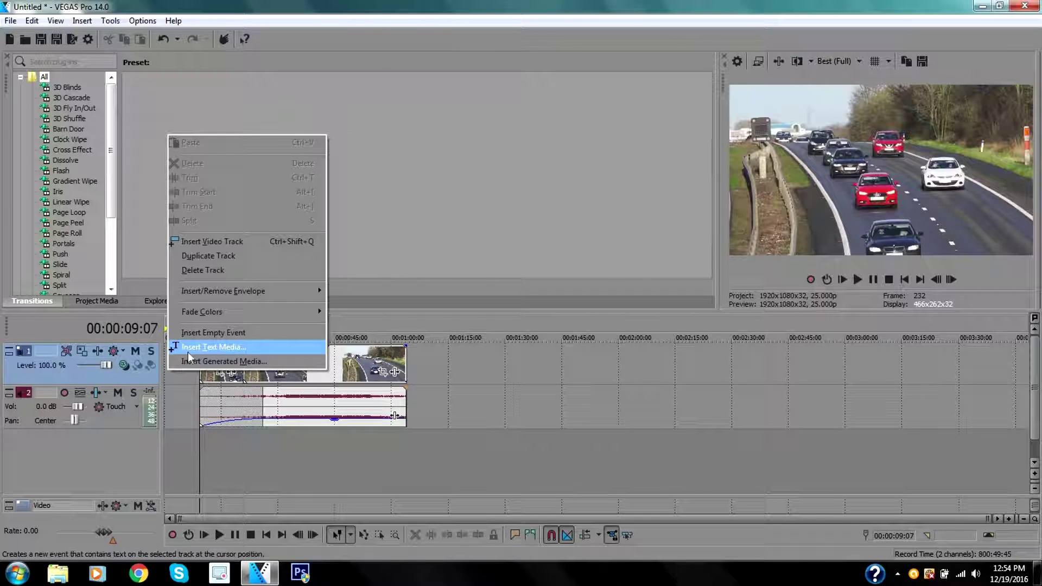
{"action": "left_click", "coordinate": [202, 350]}
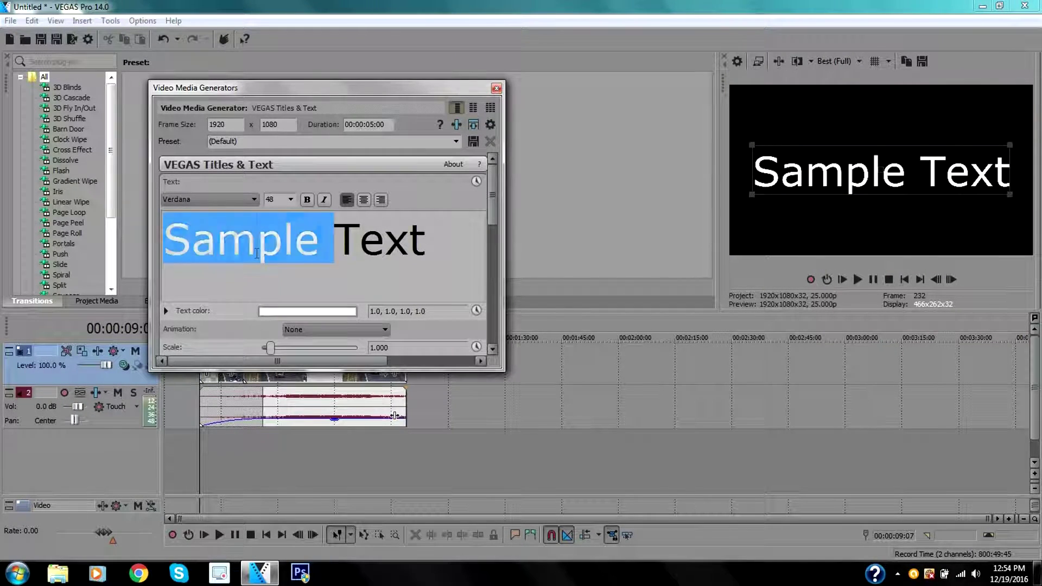
{"action": "triple_click", "coordinate": [256, 254]}
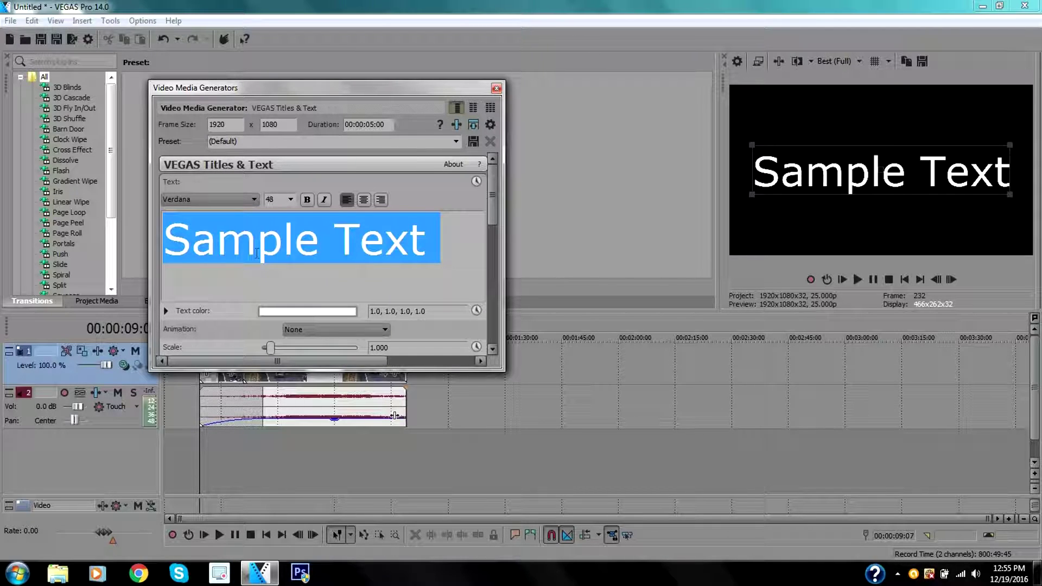
{"action": "type", "text": "Alban"}
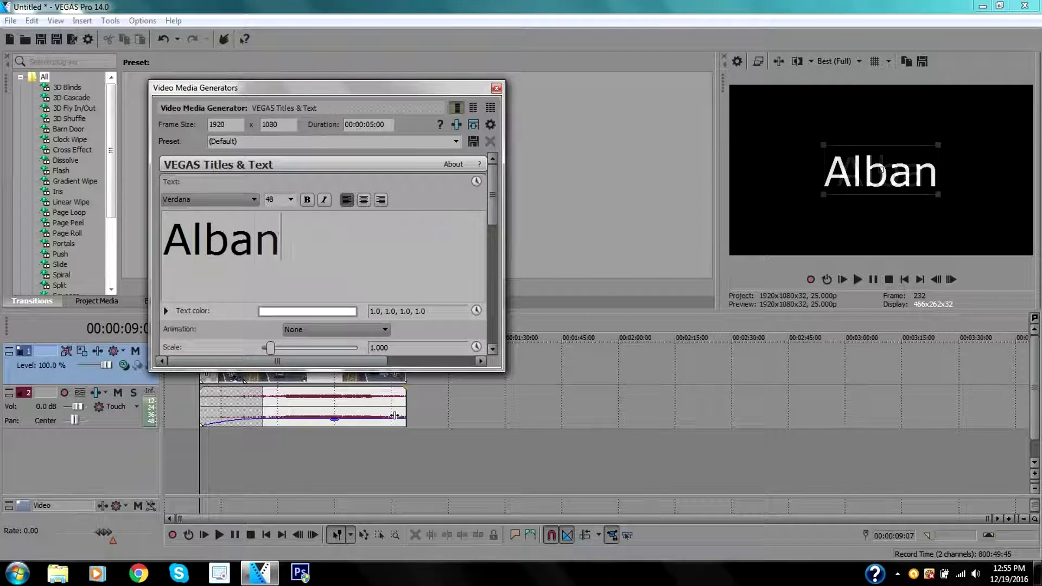
{"action": "type", "text": "y, NY"}
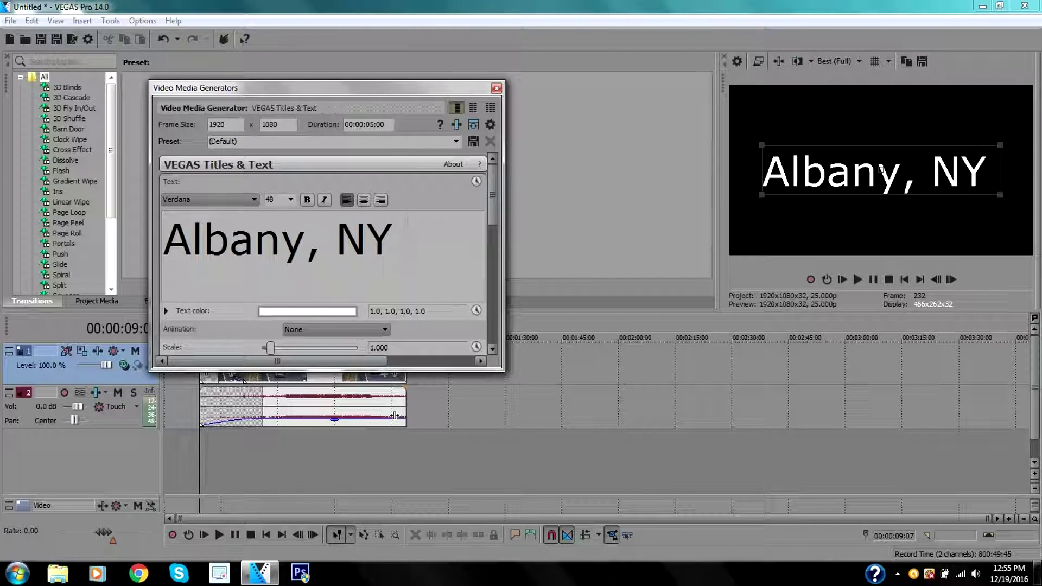
{"action": "key", "text": "BackSpace"}
{"action": "key", "text": "BackSpace"}
{"action": "key", "text": "BackSpace"}
{"action": "key", "text": "BackSpace"}
{"action": "type", "text": "NY"}
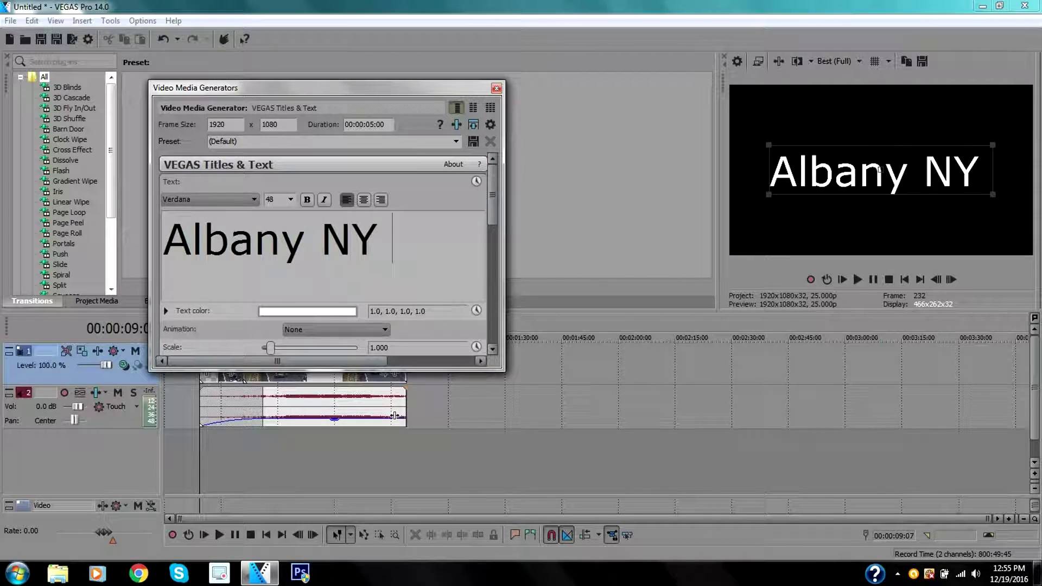
{"action": "type", "text": " Highway"}
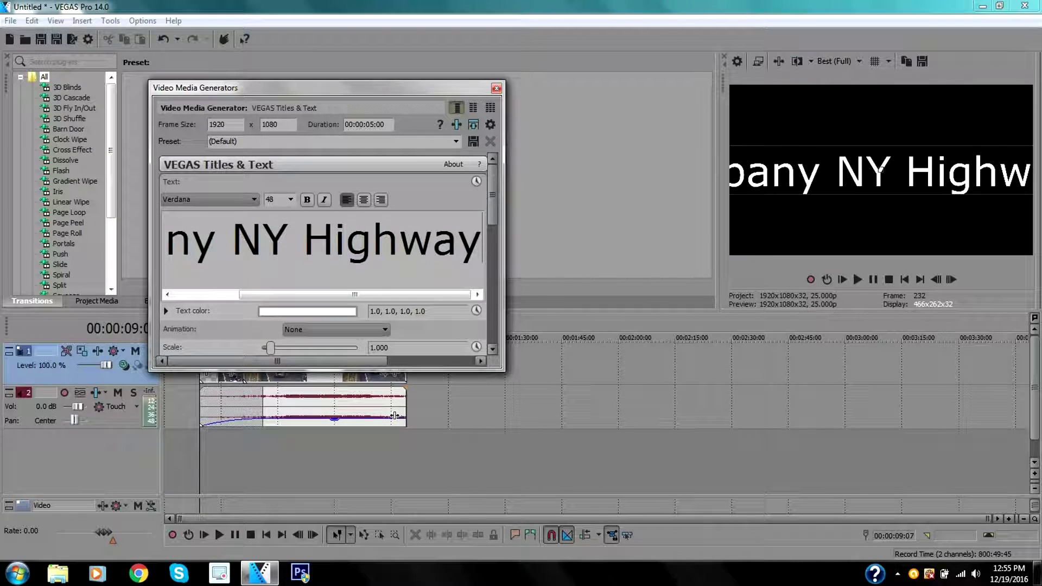
{"action": "key", "text": "Return"}
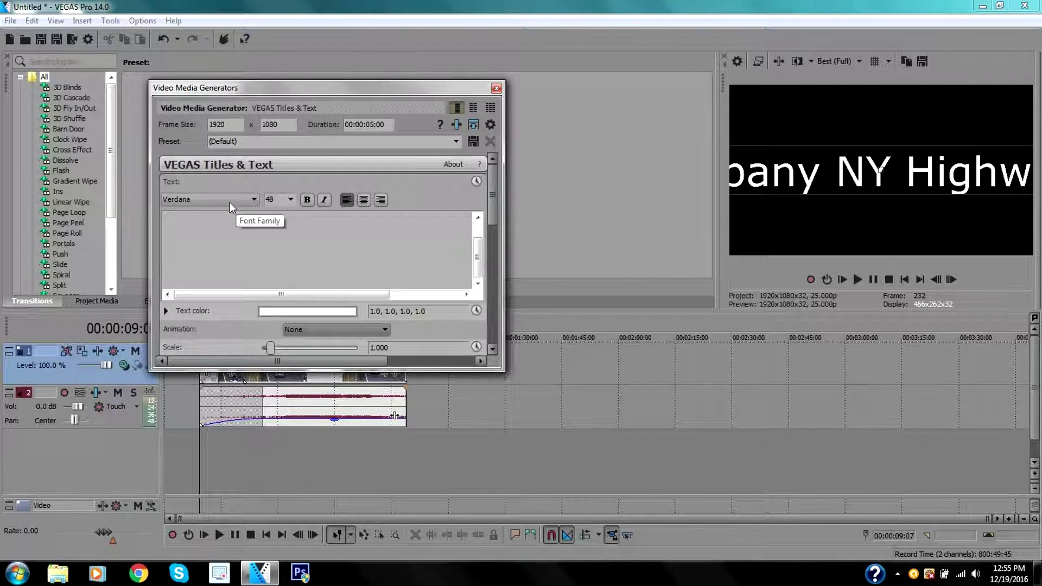
Set the title font to RiverDrive and close the text generator window
{"action": "left_click", "coordinate": [230, 201]}
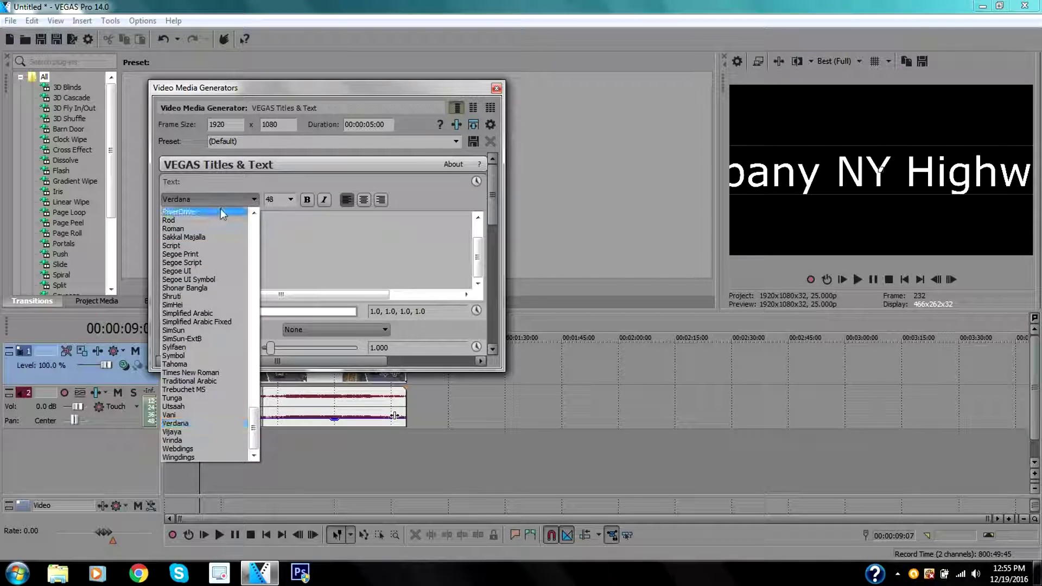
{"action": "left_click", "coordinate": [220, 211]}
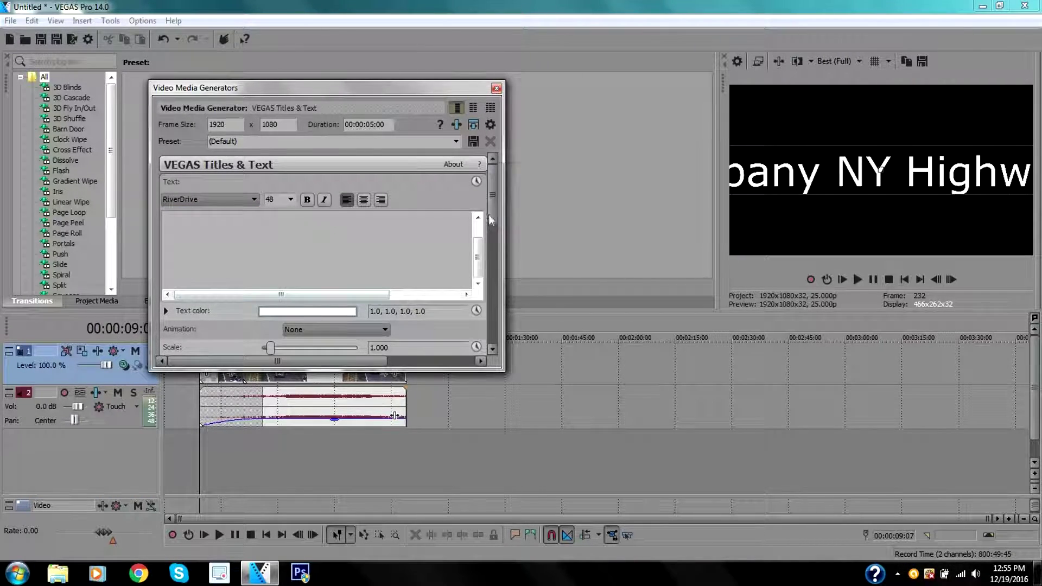
{"action": "scroll", "coordinate": [491, 220], "scroll_direction": "down", "scroll_amount": 5}
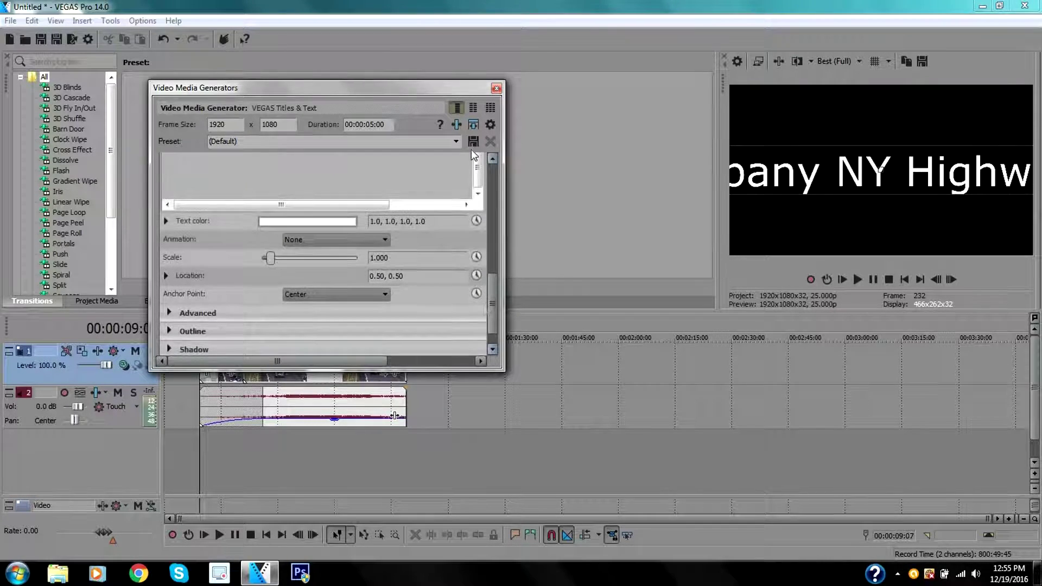
{"action": "left_click", "coordinate": [496, 88]}
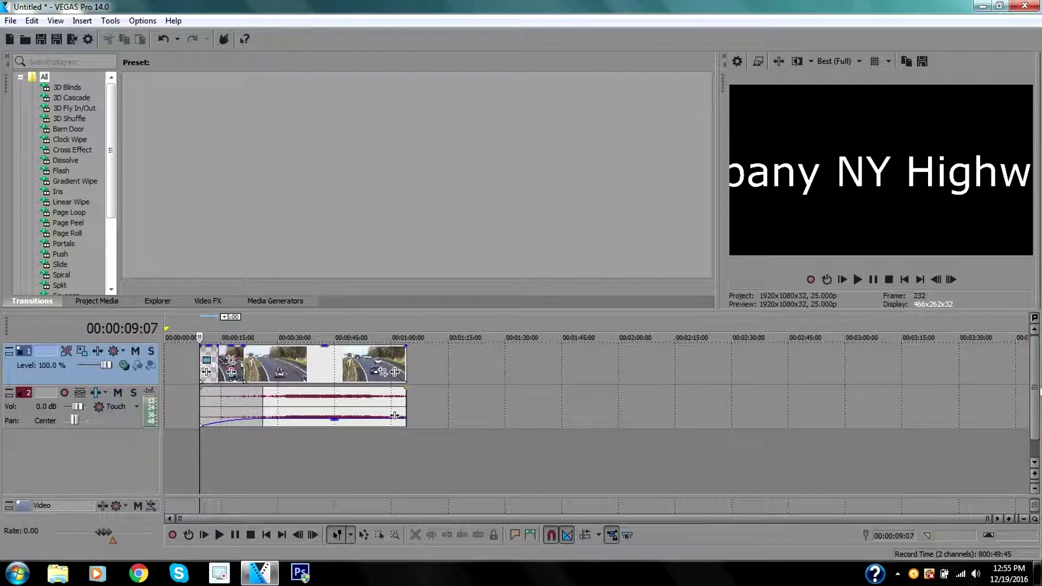
{"action": "left_click", "coordinate": [210, 362]}
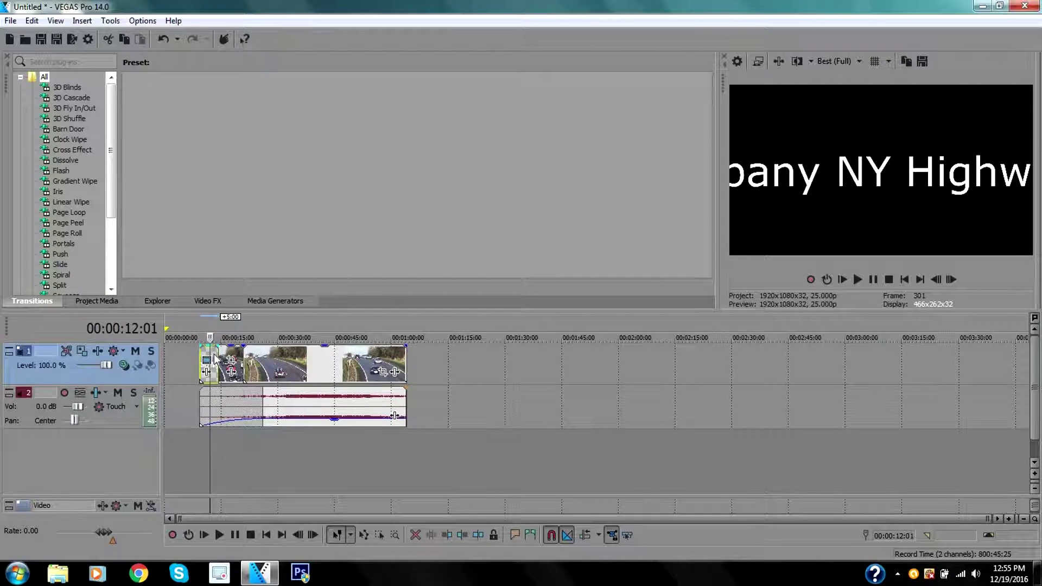
Insert a new video track and move the title event up onto it
{"action": "right_click", "coordinate": [429, 369]}
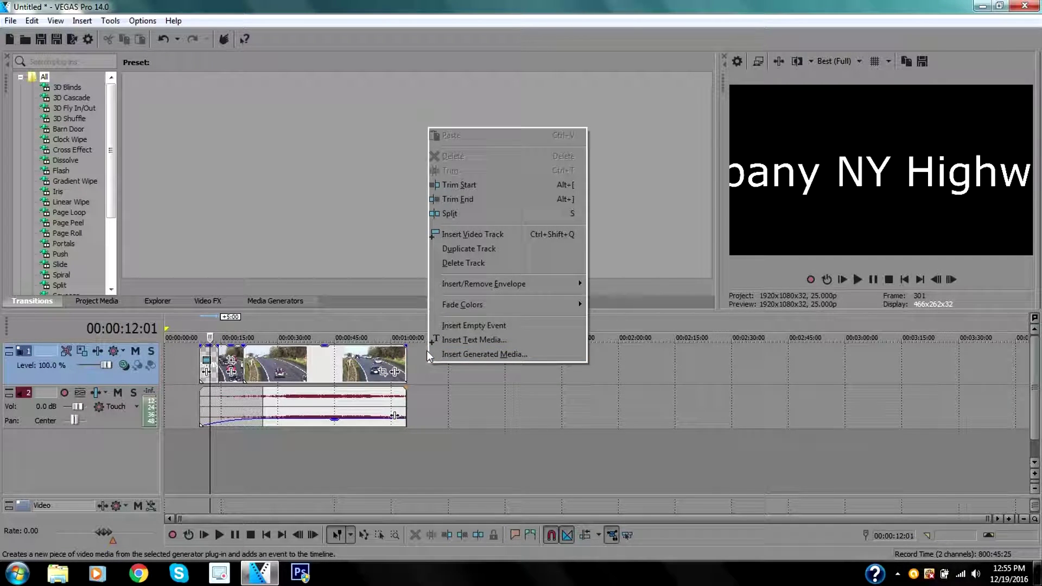
{"action": "right_click", "coordinate": [180, 371]}
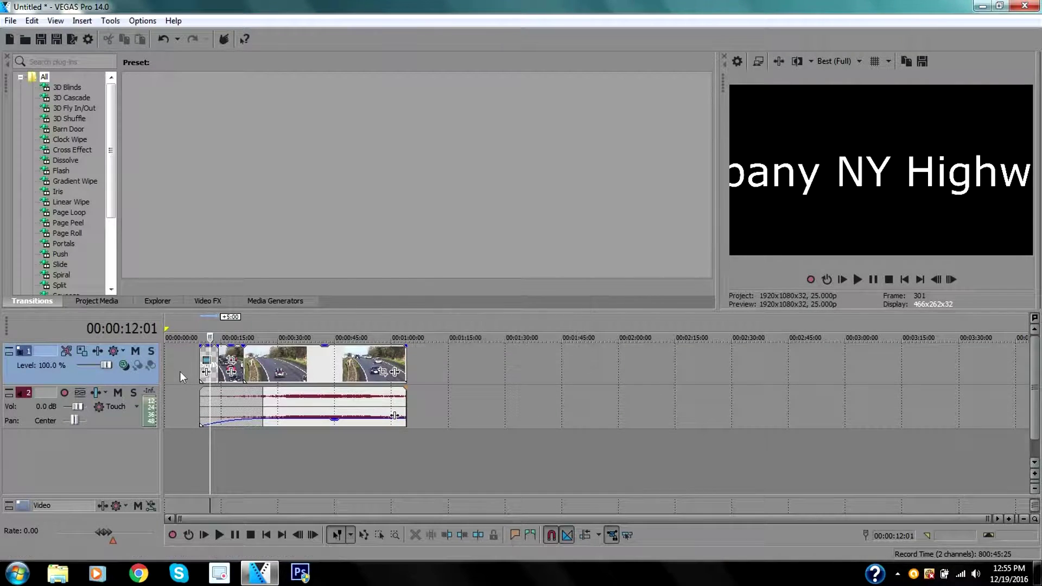
{"action": "right_click", "coordinate": [180, 372]}
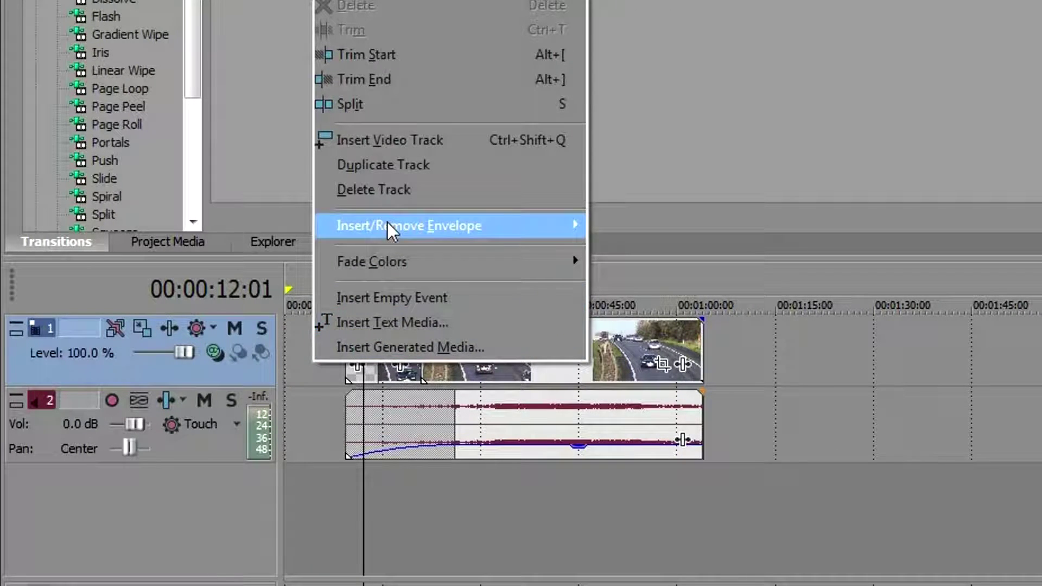
{"action": "left_click", "coordinate": [403, 138]}
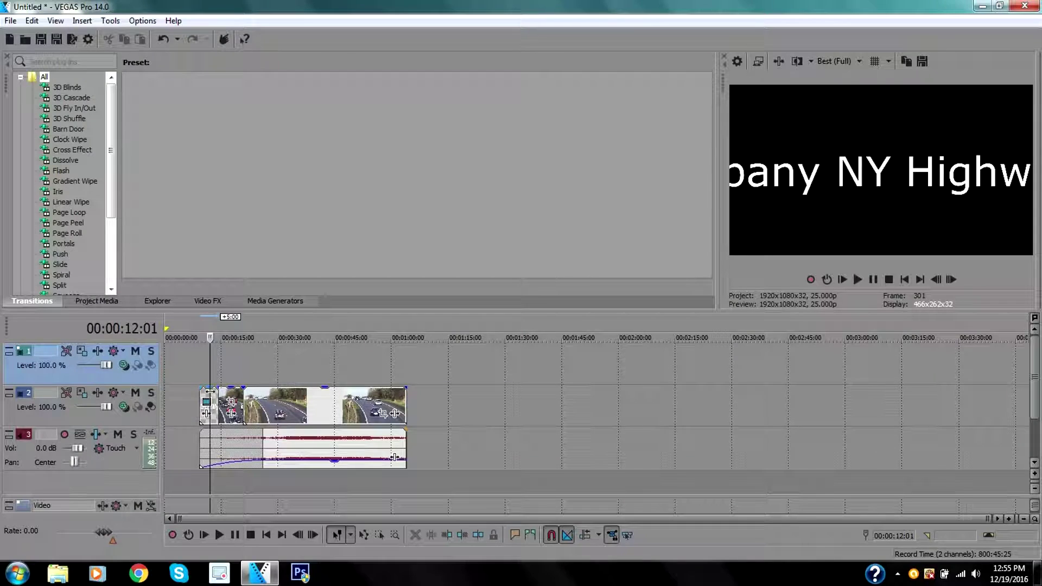
{"action": "left_click", "coordinate": [216, 401]}
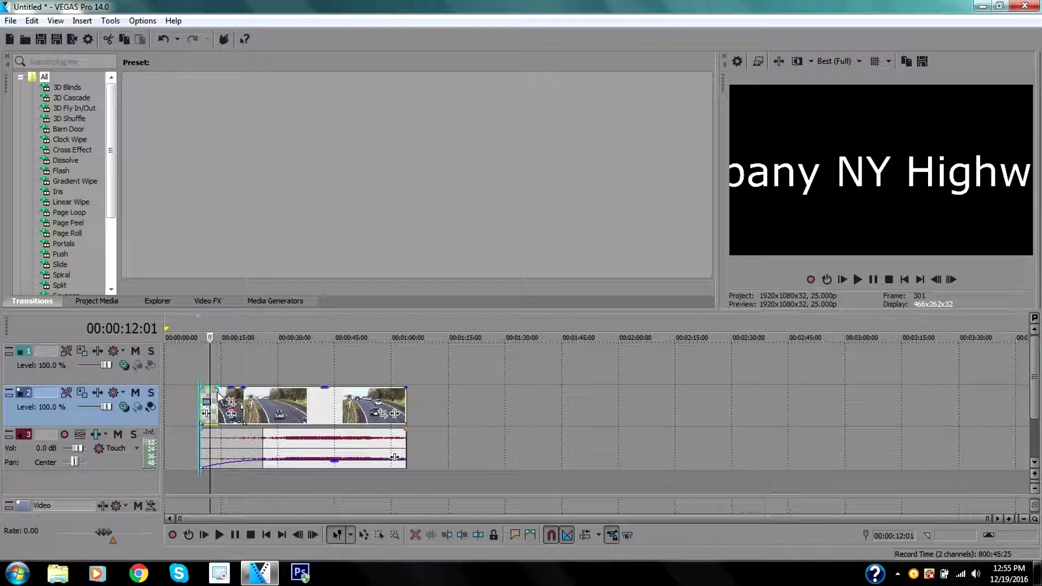
{"action": "mouse_move", "coordinate": [231, 380]}
{"action": "left_mouse_down"}
{"action": "mouse_move", "coordinate": [233, 359]}
{"action": "mouse_move", "coordinate": [232, 374]}
{"action": "left_mouse_up"}
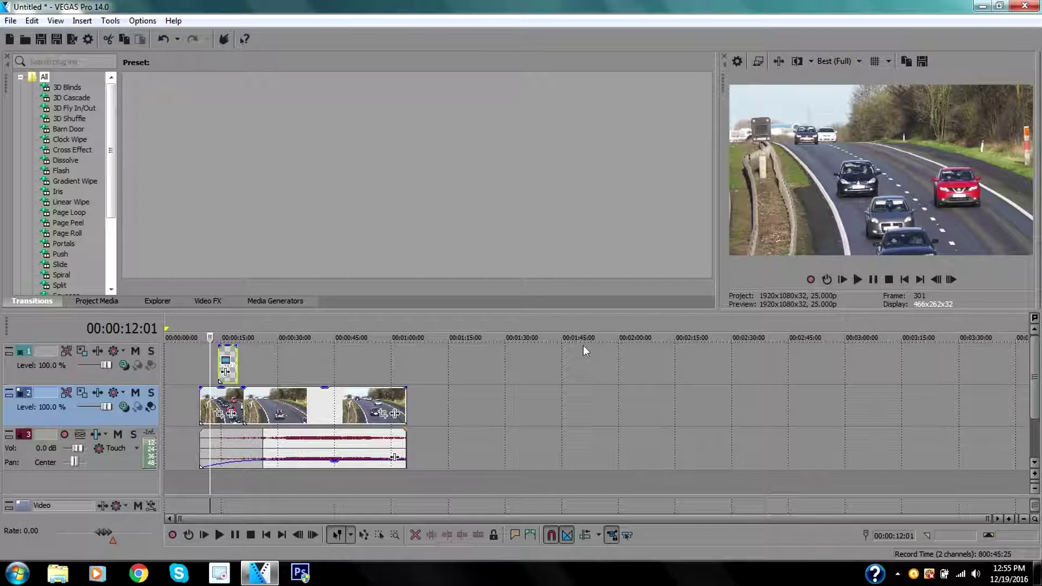
Play the project to preview the title, then reopen its text settings
{"action": "left_click", "coordinate": [858, 280]}
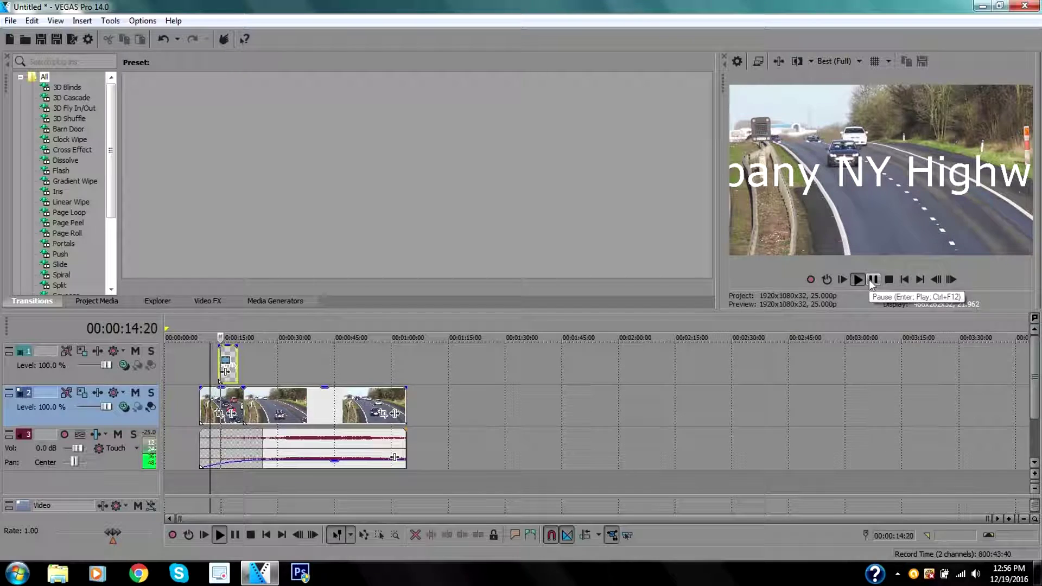
{"action": "left_click", "coordinate": [870, 279]}
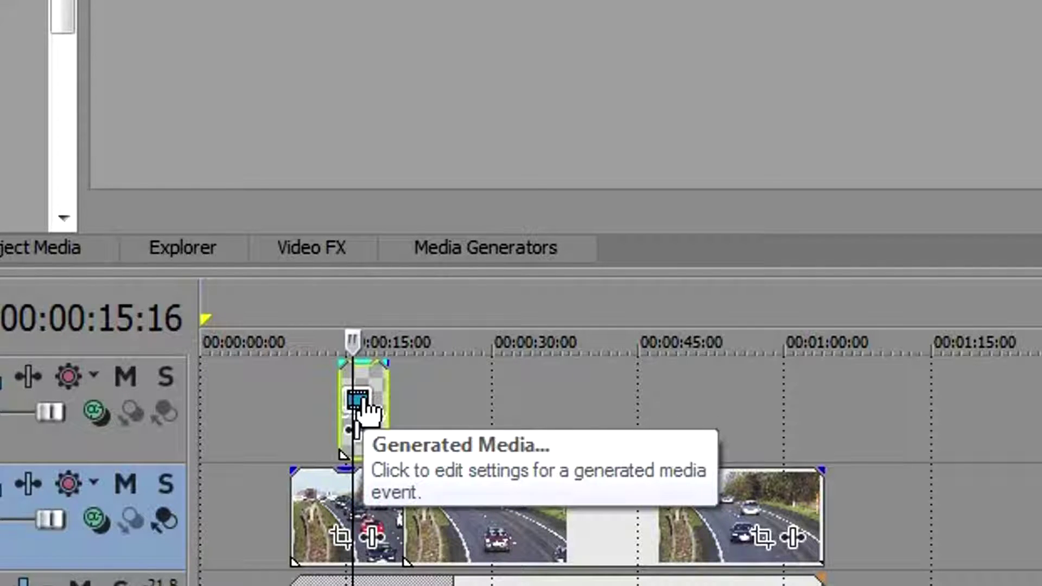
{"action": "left_click", "coordinate": [363, 401]}
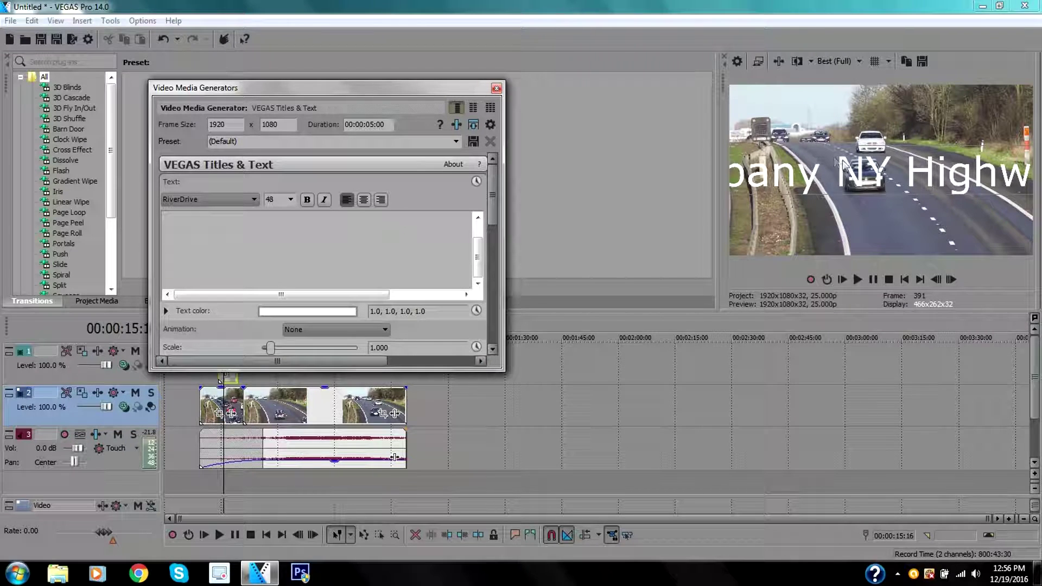
Shrink the 'Albany NY Highway' title into the lower frame, then nudge its event left toward the clip start
{"action": "left_click_drag", "start_coordinate": [844, 165], "coordinate": [910, 169]}
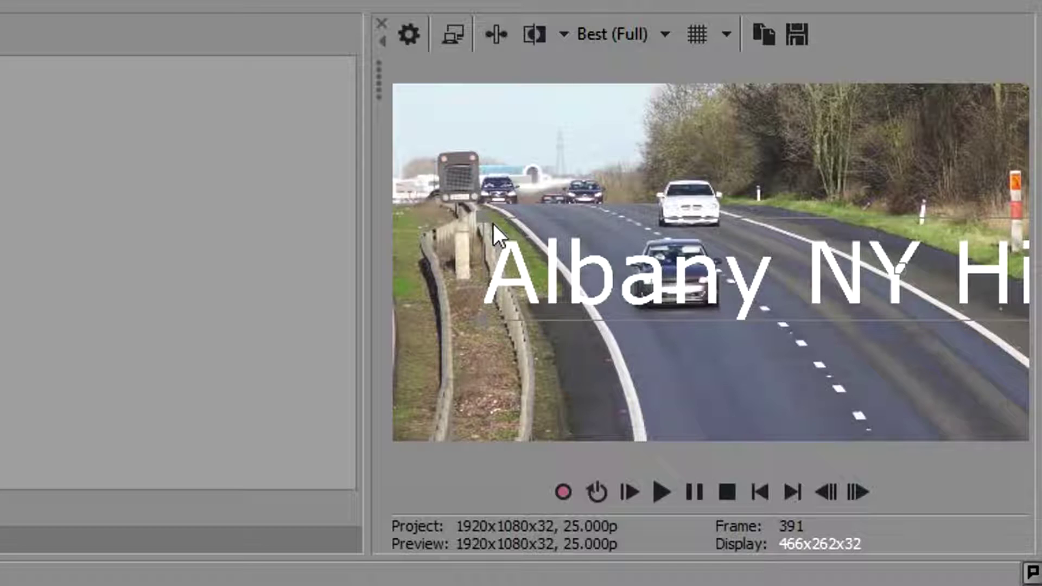
{"action": "left_click_drag", "start_coordinate": [478, 216], "coordinate": [737, 295]}
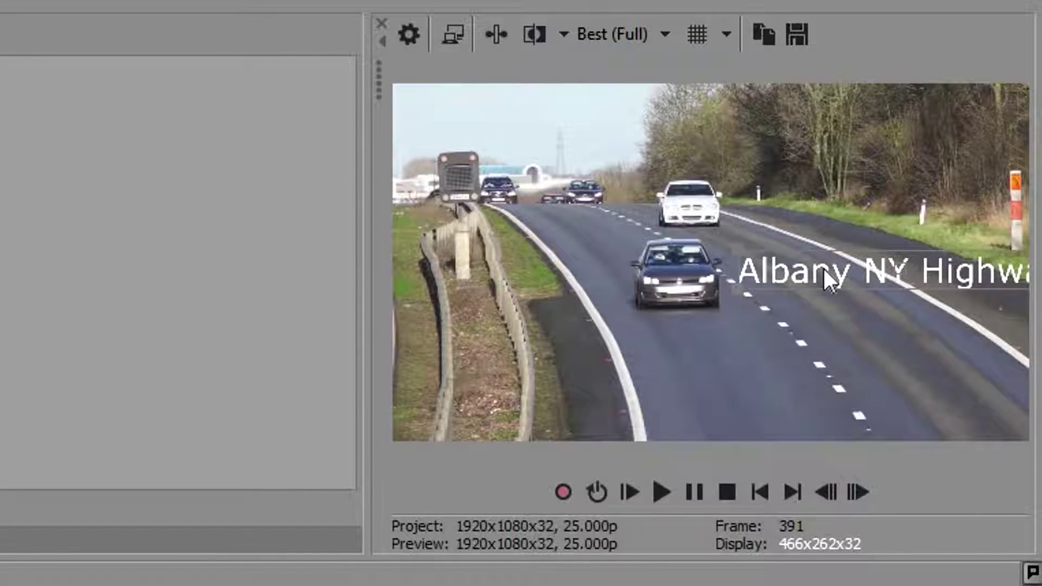
{"action": "left_click_drag", "start_coordinate": [824, 269], "coordinate": [641, 394]}
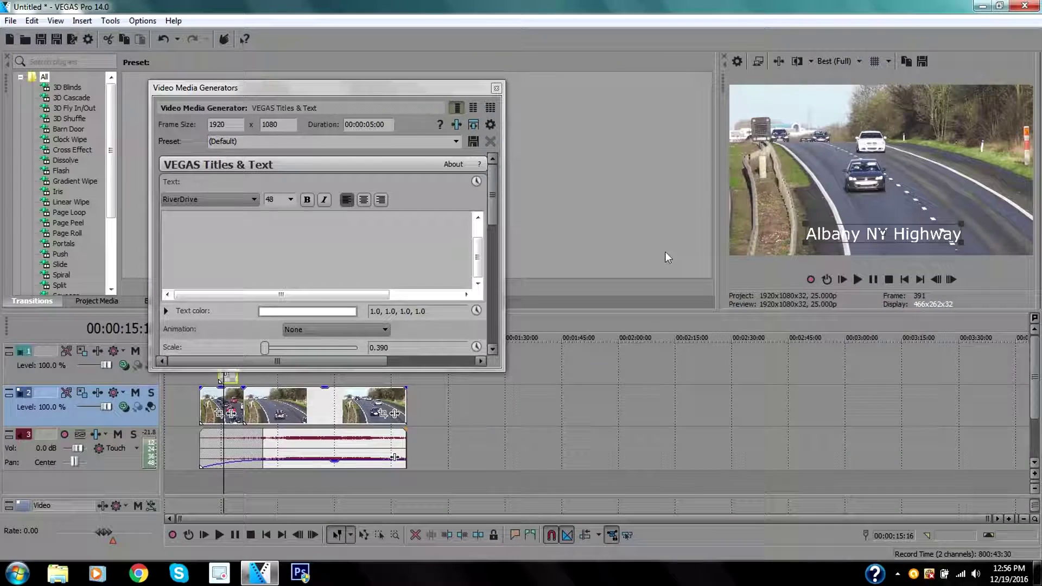
{"action": "left_click", "coordinate": [496, 88]}
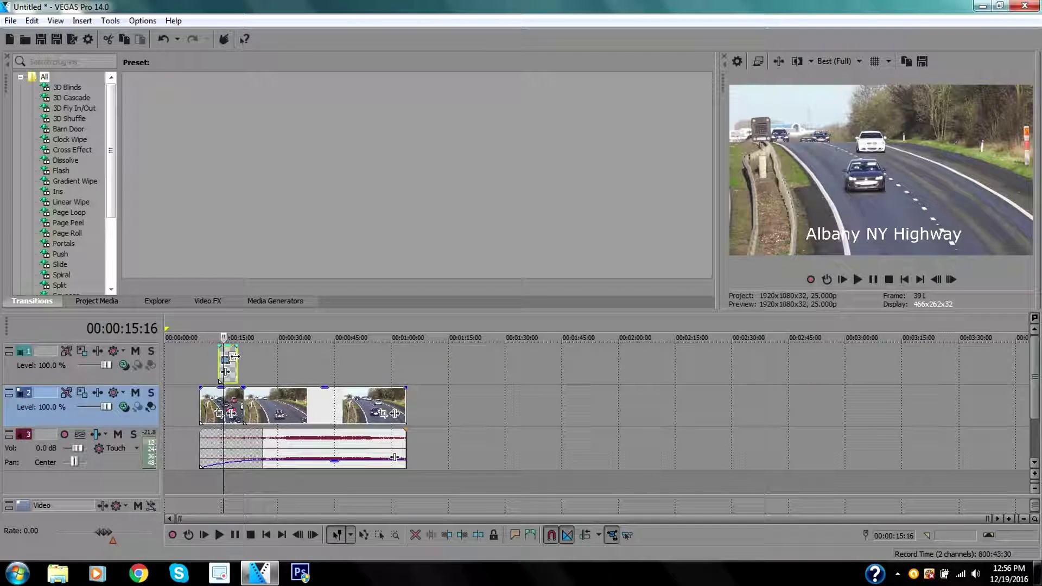
{"action": "mouse_move", "coordinate": [230, 358]}
{"action": "left_mouse_down"}
{"action": "mouse_move", "coordinate": [210, 361]}
{"action": "mouse_move", "coordinate": [234, 357]}
{"action": "mouse_move", "coordinate": [223, 357]}
{"action": "left_mouse_up"}
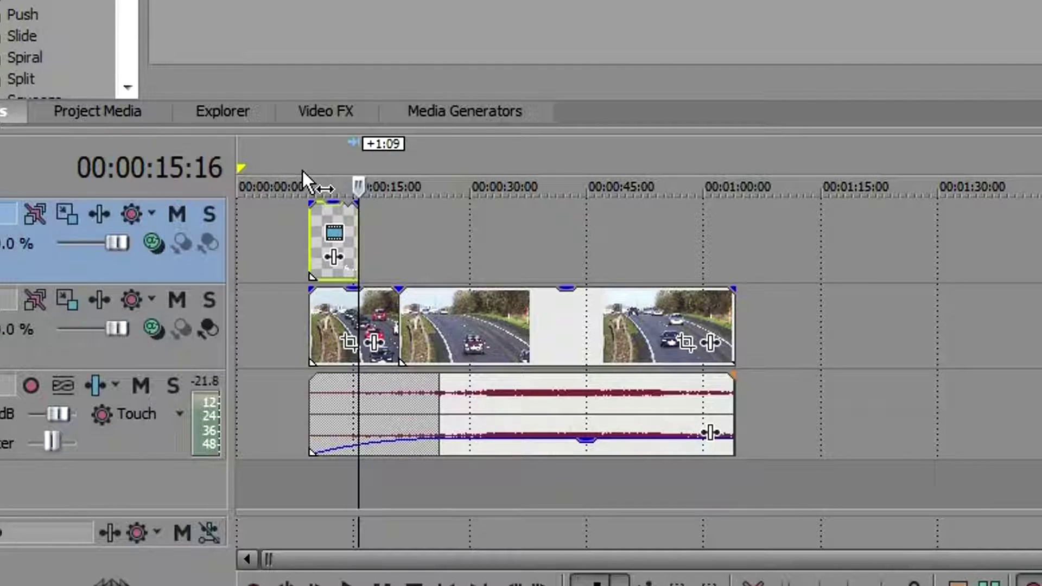
Mark a loop region across the whole highway clip, about 00:00:09:07 to 00:01:04:03
{"action": "left_click", "coordinate": [307, 165]}
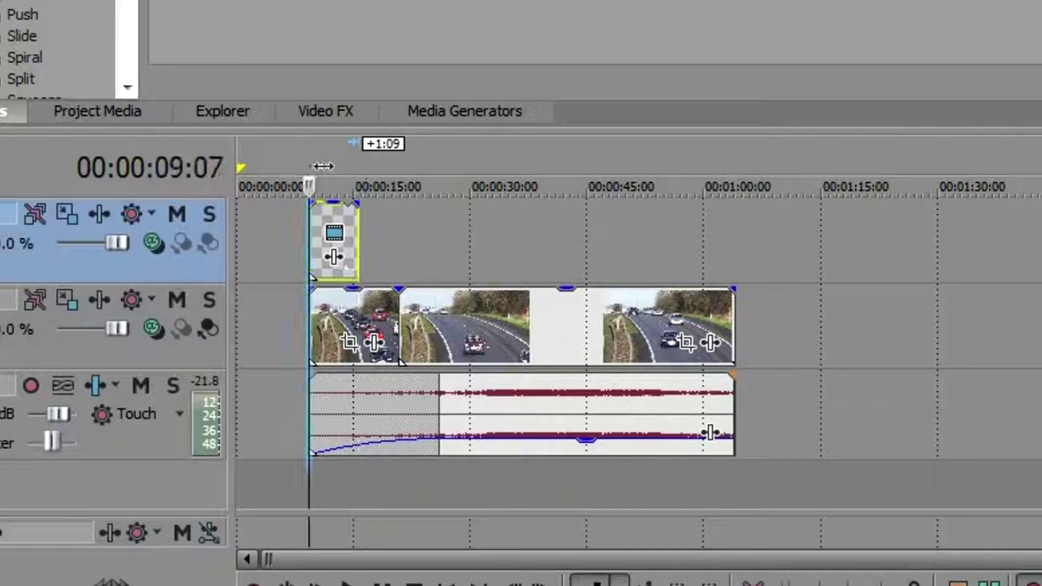
{"action": "left_click_drag", "start_coordinate": [322, 166], "coordinate": [735, 162]}
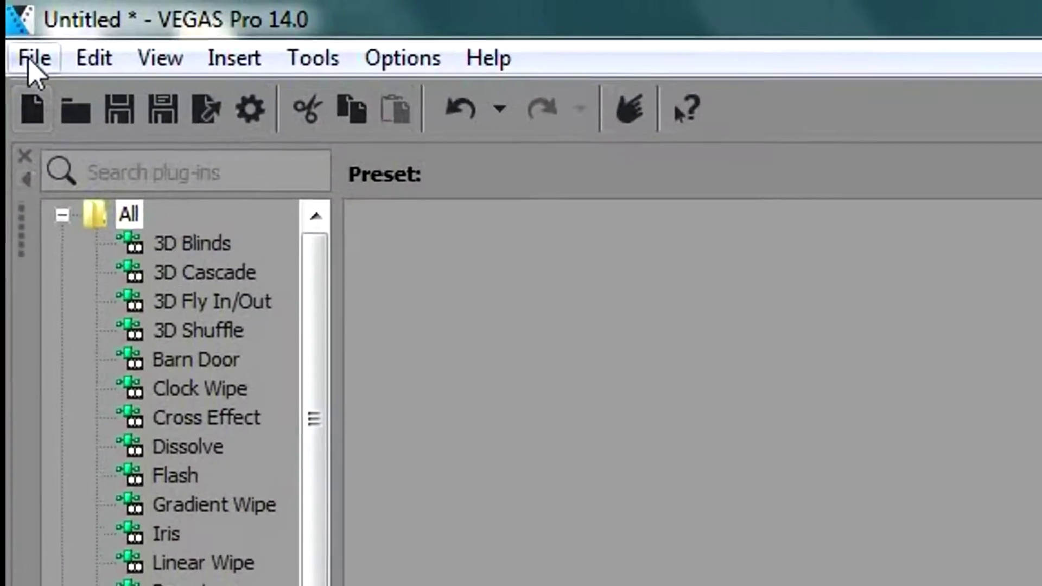
In Render As, select the youtube settings template from the favourite formats
{"action": "left_click", "coordinate": [10, 23]}
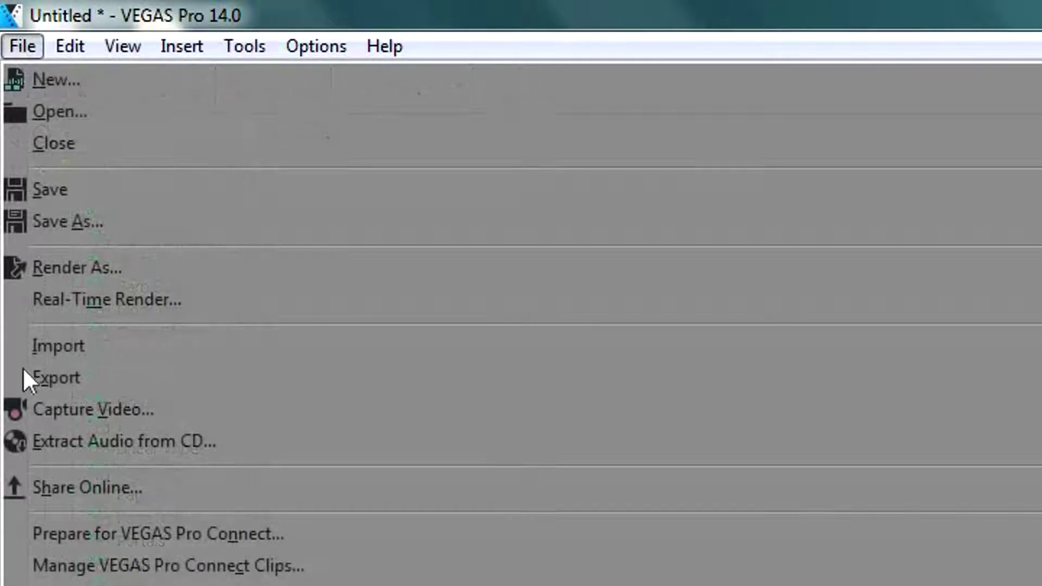
{"action": "left_click", "coordinate": [82, 271]}
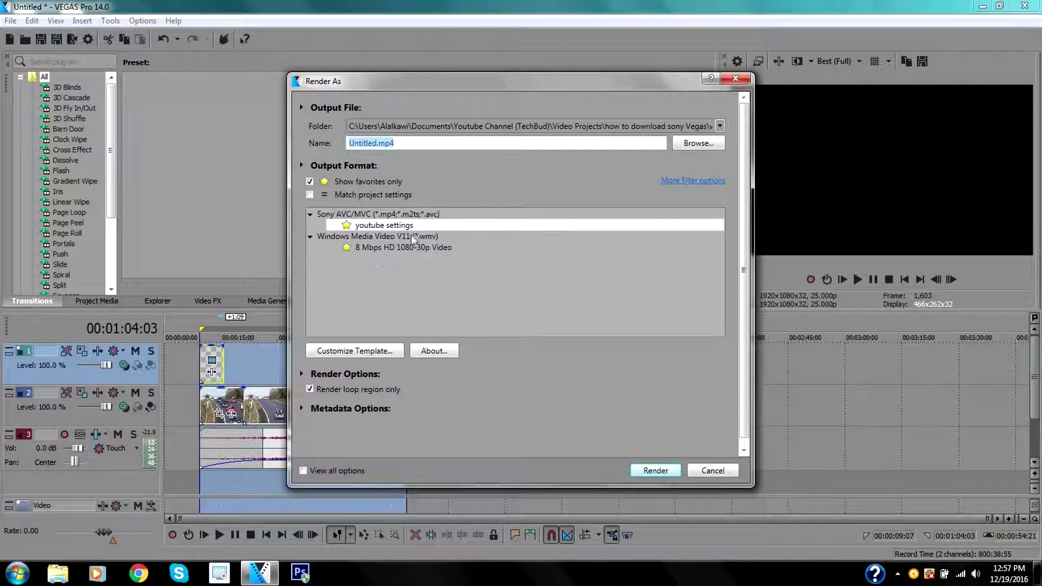
{"action": "left_click", "coordinate": [309, 181]}
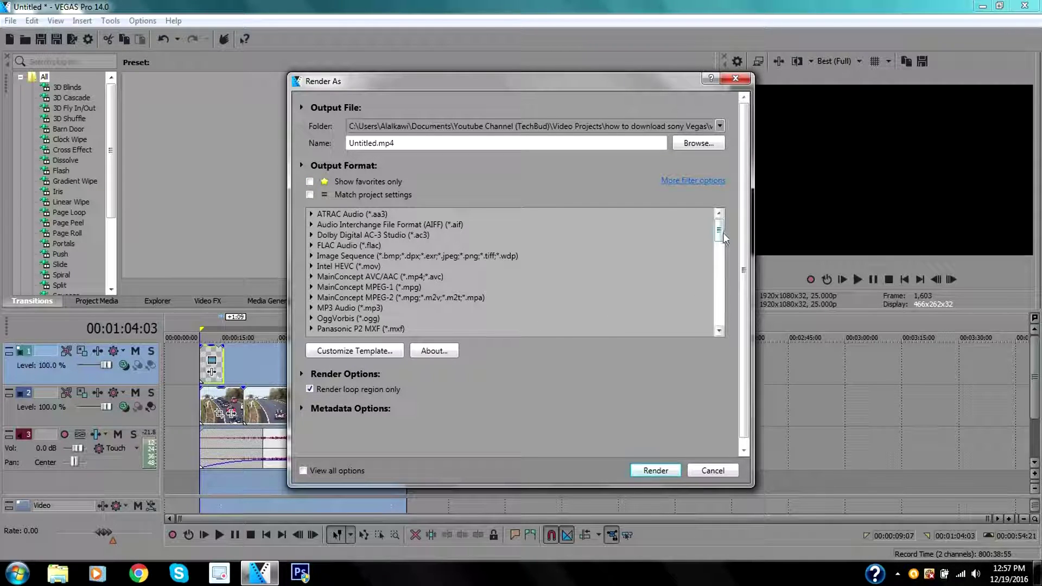
{"action": "left_click_drag", "start_coordinate": [723, 239], "coordinate": [724, 304]}
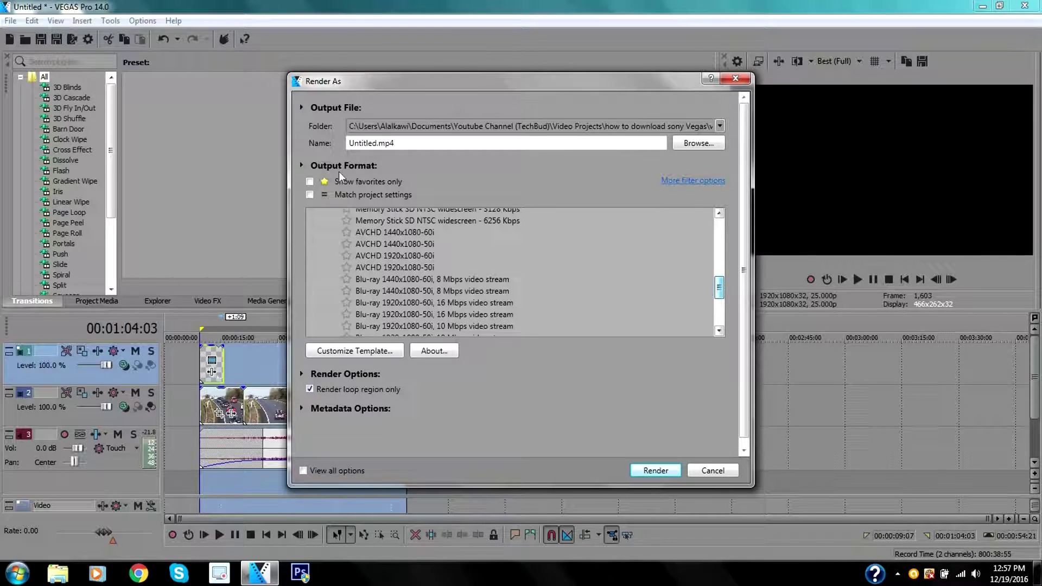
{"action": "left_click", "coordinate": [310, 183]}
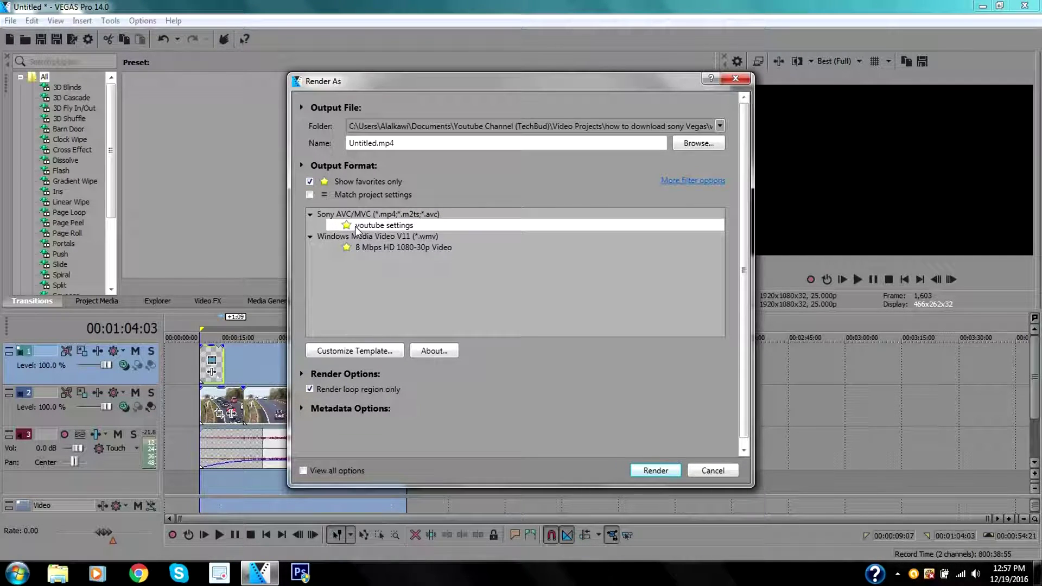
{"action": "left_click", "coordinate": [358, 225]}
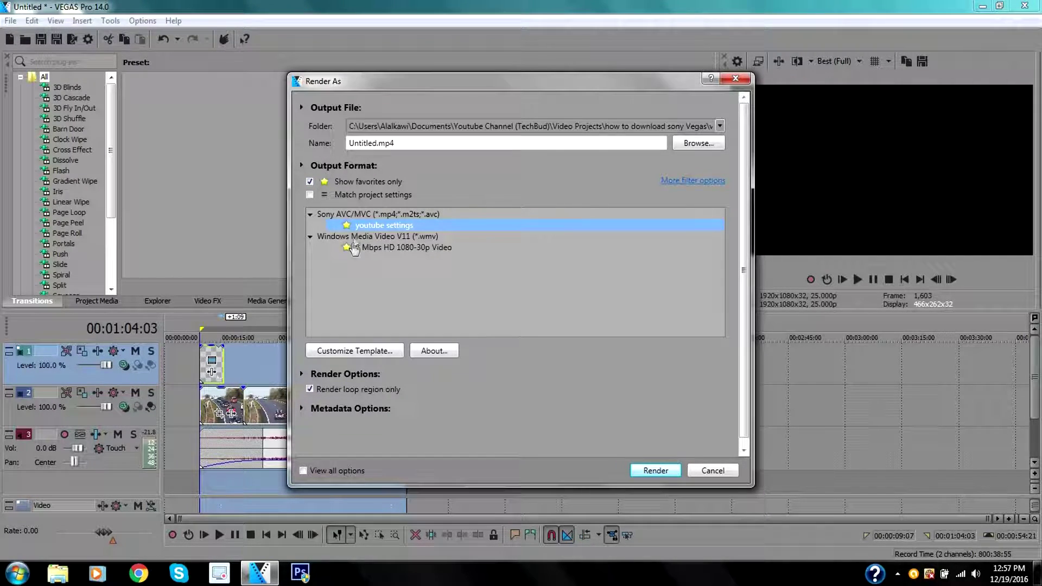
{"action": "left_click", "coordinate": [310, 183]}
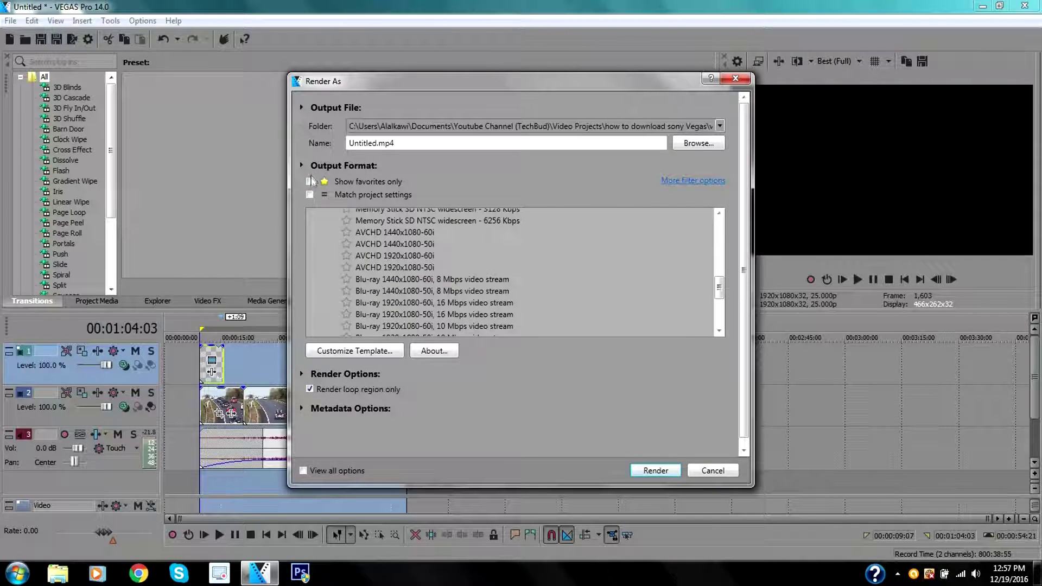
{"action": "left_click", "coordinate": [310, 181]}
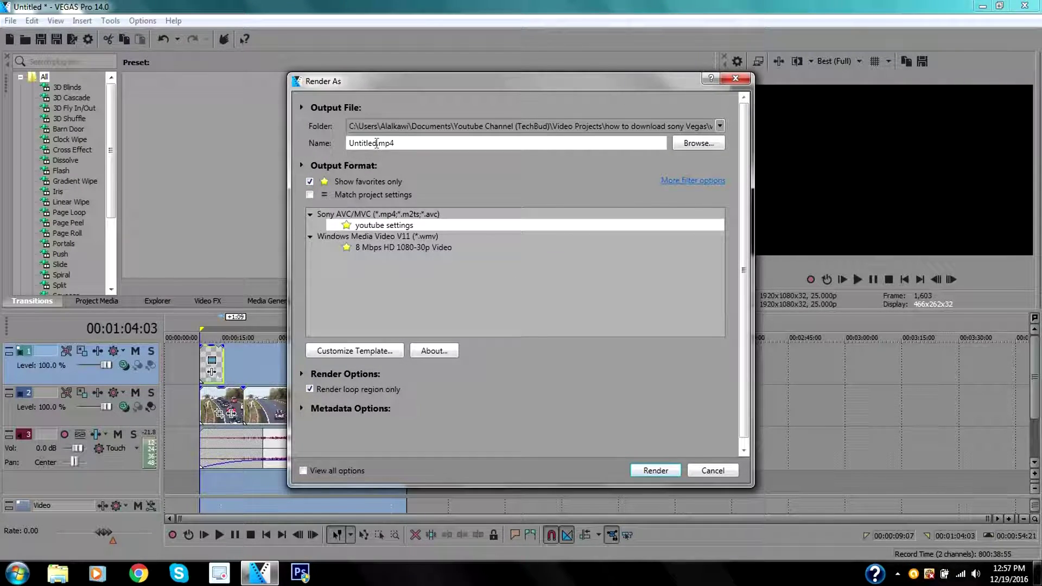
Rename the output file from Untitled.mp4 to Highway.mp4
{"action": "left_click", "coordinate": [375, 144]}
{"action": "left_click", "coordinate": [369, 144]}
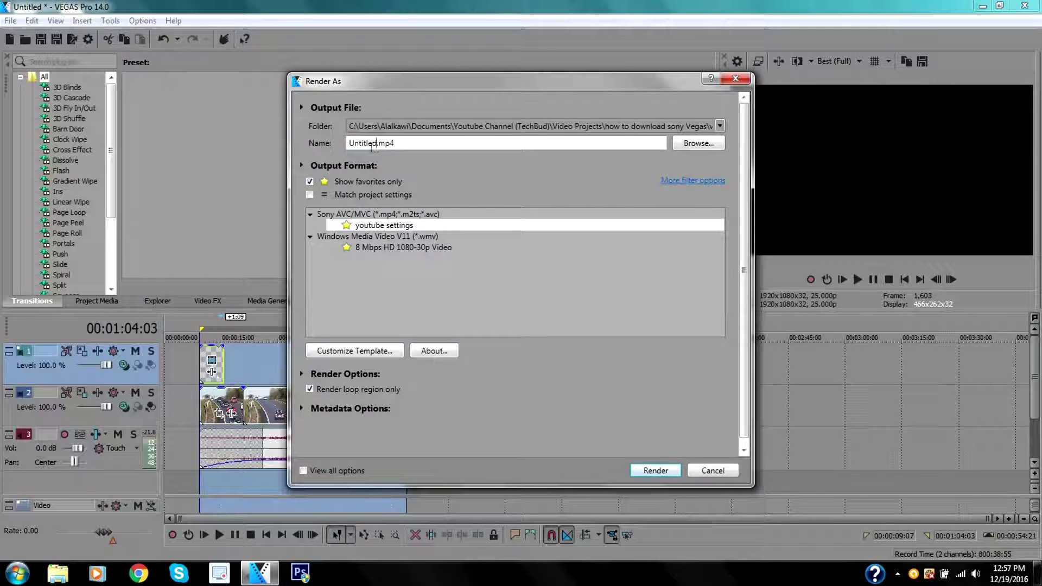
{"action": "left_click_drag", "start_coordinate": [376, 144], "coordinate": [341, 147]}
{"action": "type", "text": "Highway"}
{"action": "left_click", "coordinate": [686, 142]}
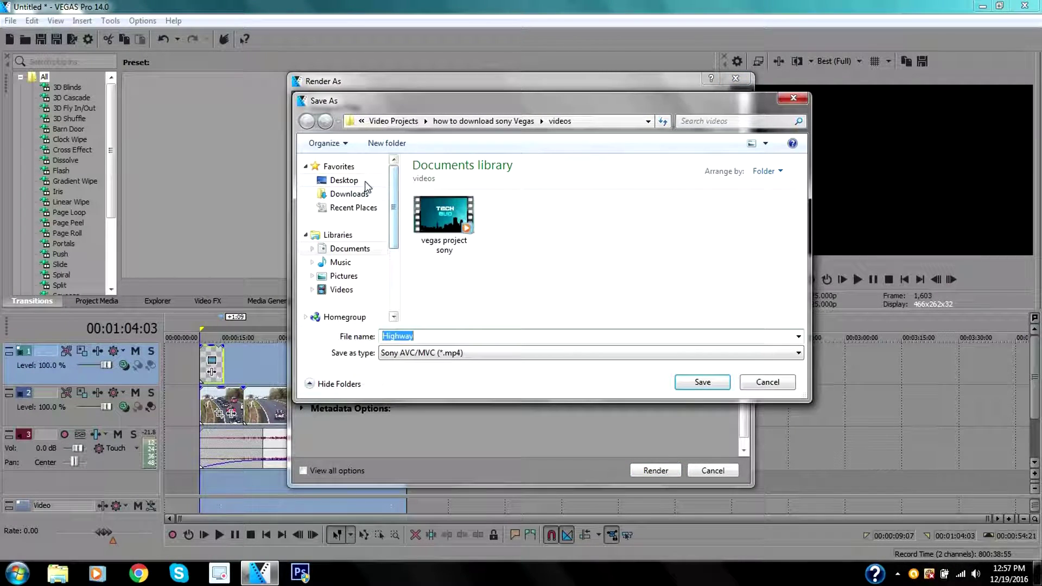
Save Highway.mp4 to the Desktop and start the render
{"action": "left_click", "coordinate": [344, 180]}
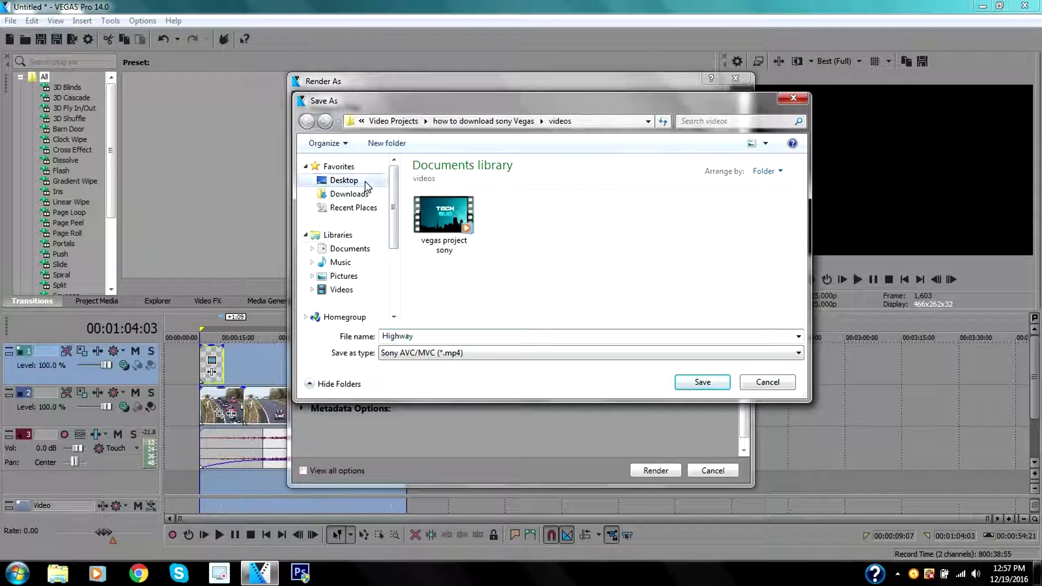
{"action": "left_click", "coordinate": [711, 383]}
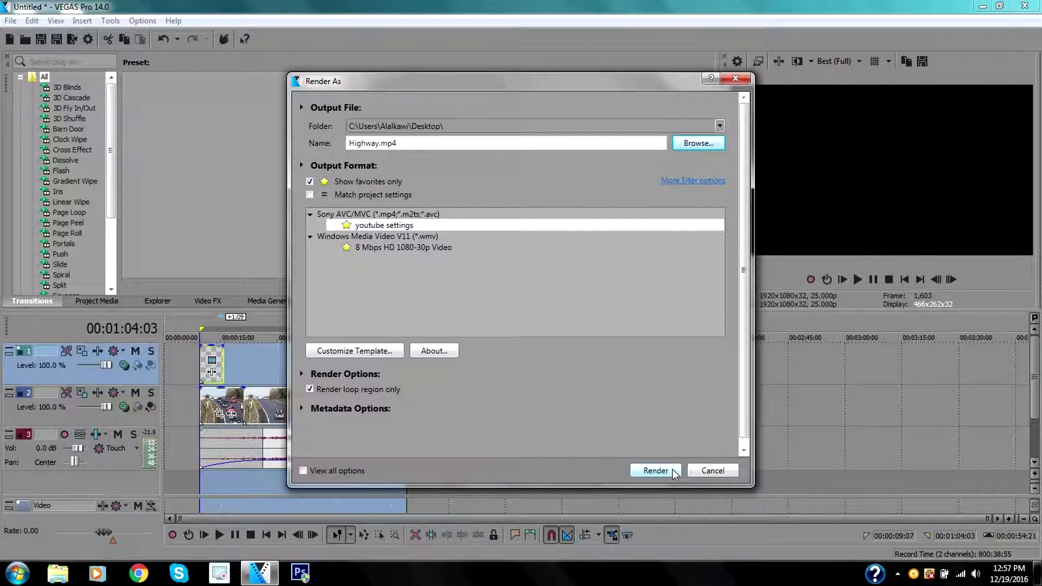
{"action": "left_click", "coordinate": [657, 471]}
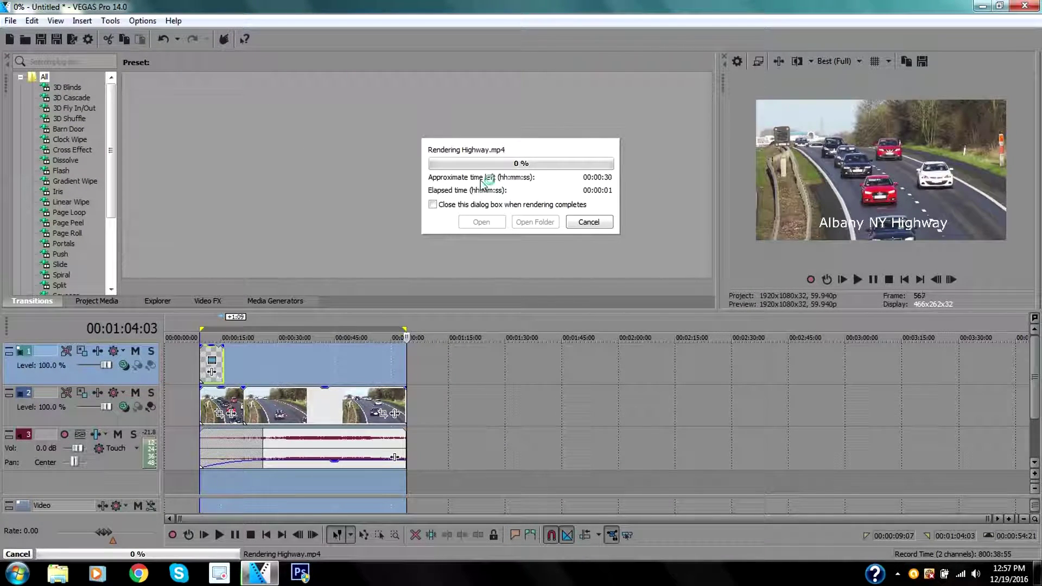